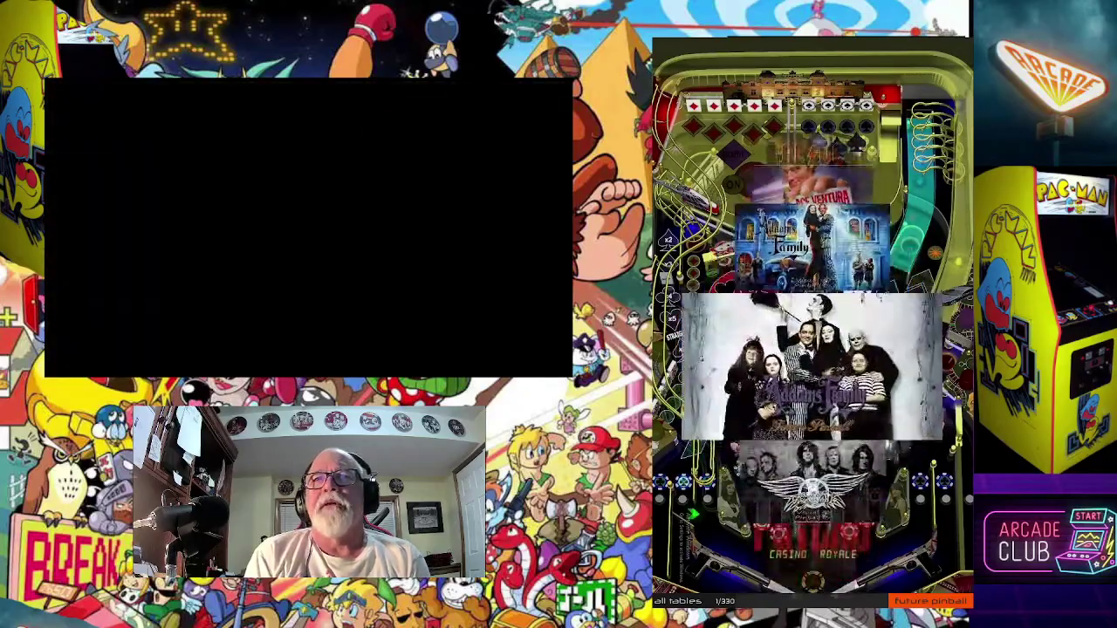
key(Shift_R)
key(Shift_R)
key(Shift_R)
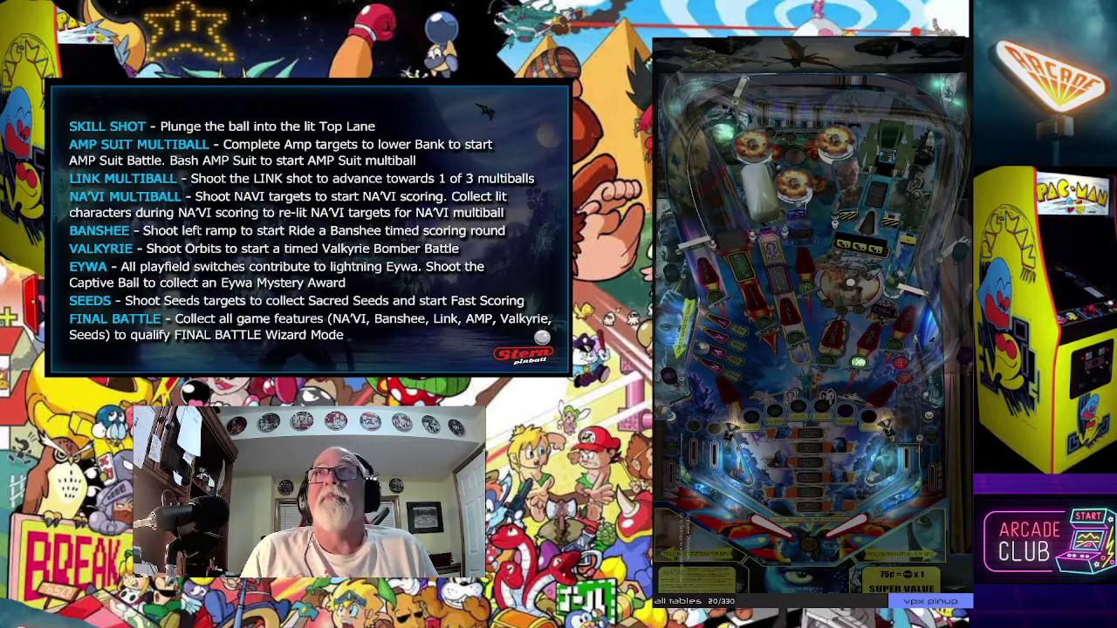
Step: Leave the table wheel and look through the ALL TABLES and Pinevent playlists
key(Return)
key(Right)
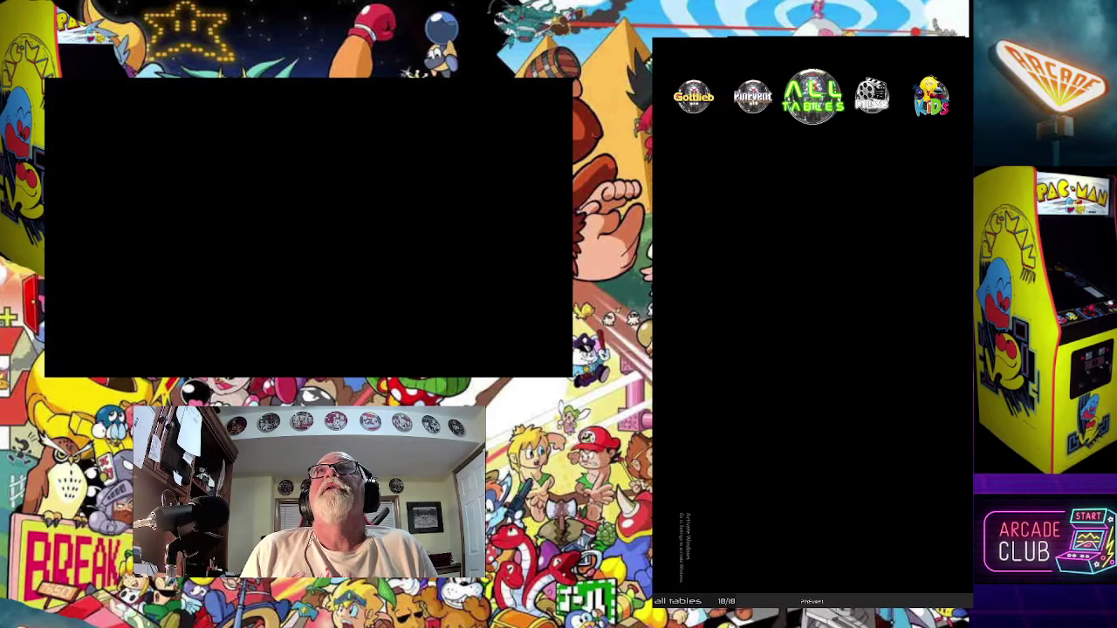
key(Return)
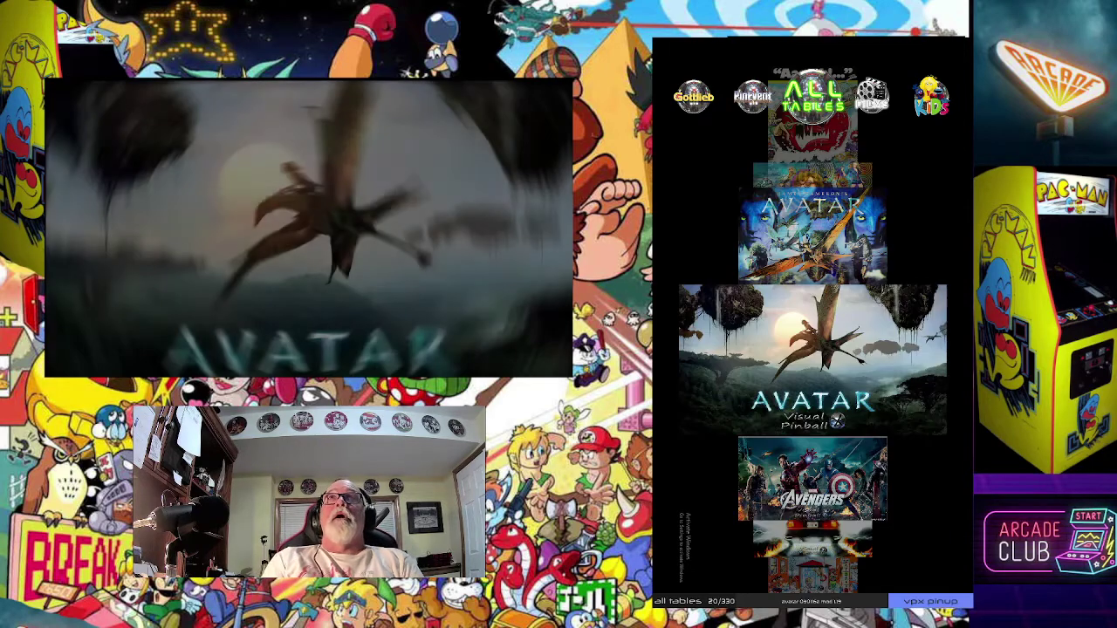
key(Return)
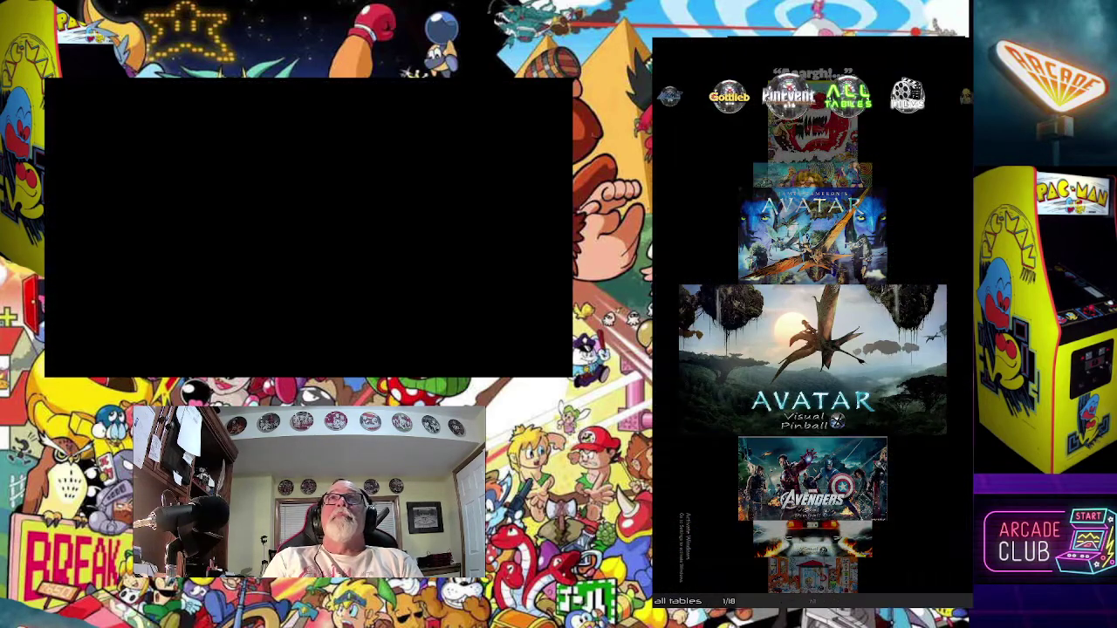
key(Return)
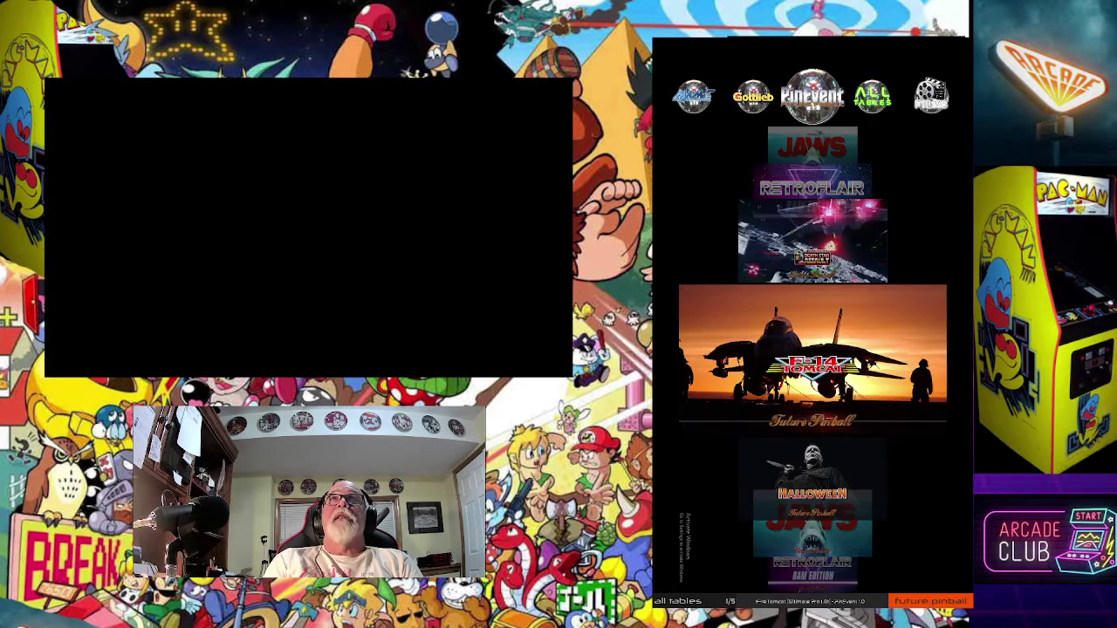
Step: Check the All Tables playlist, then step left past Gottlieb to Visual Pinball X's 187 tables
key(Return)
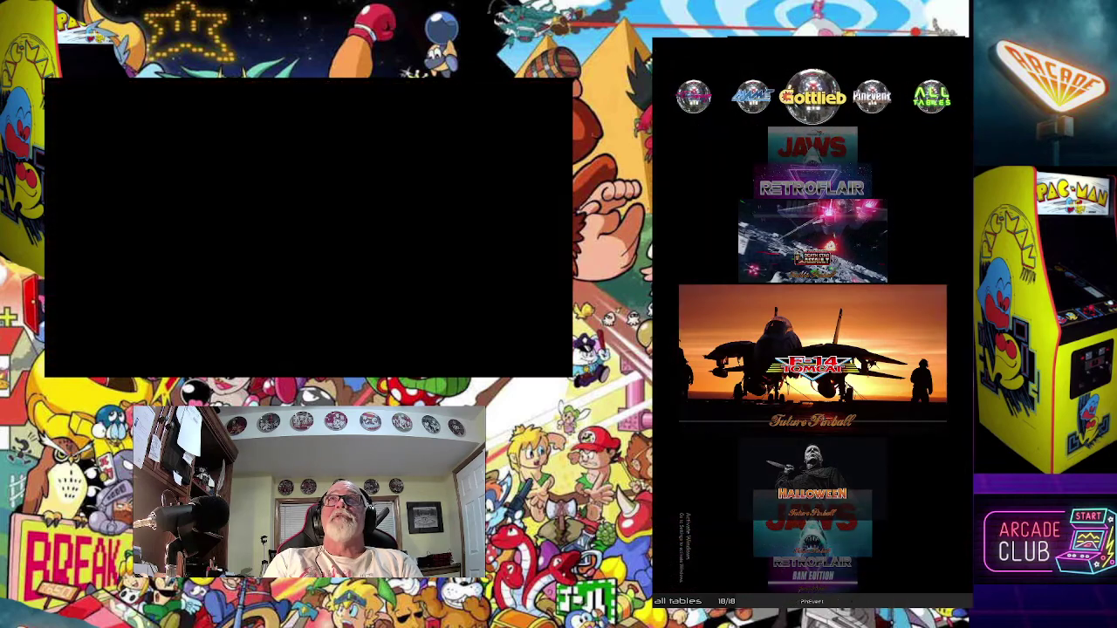
key(Right)
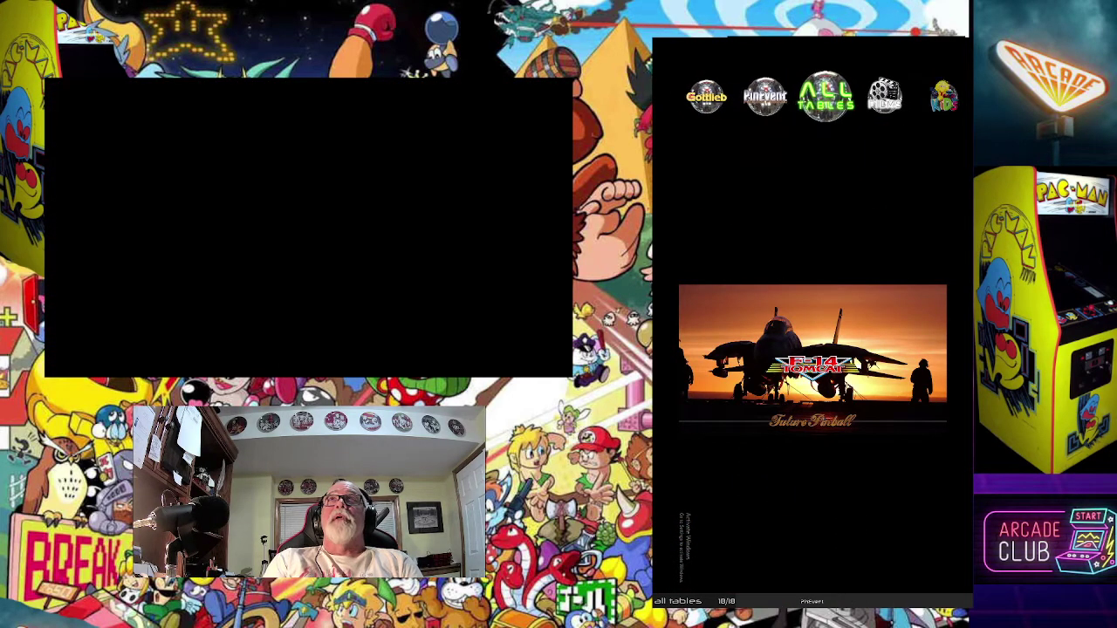
key(Return)
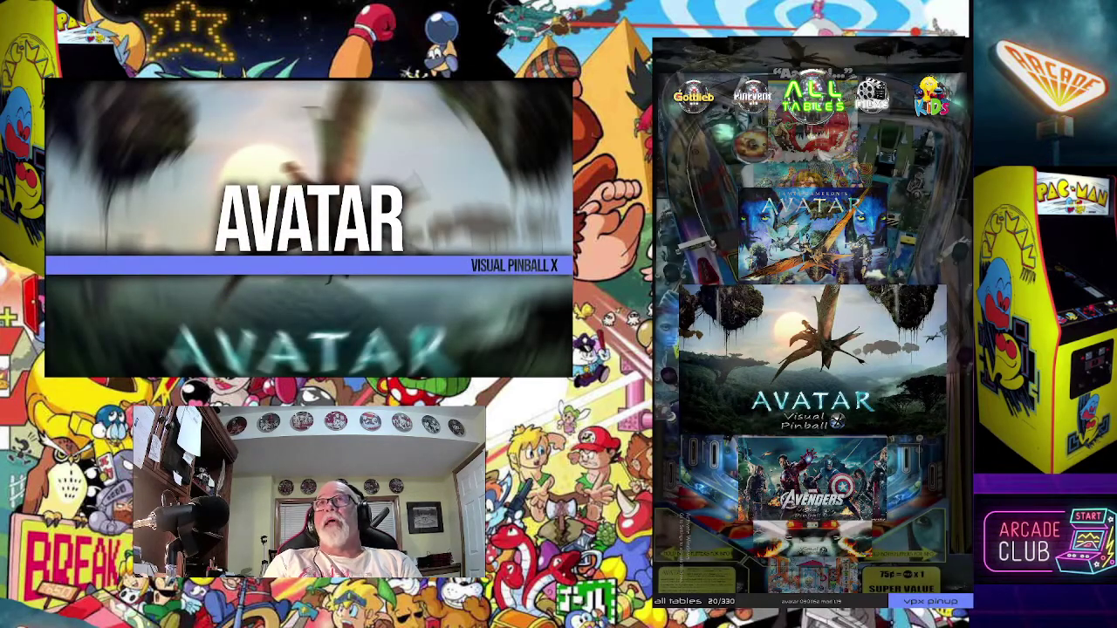
key(Return)
key(Left)
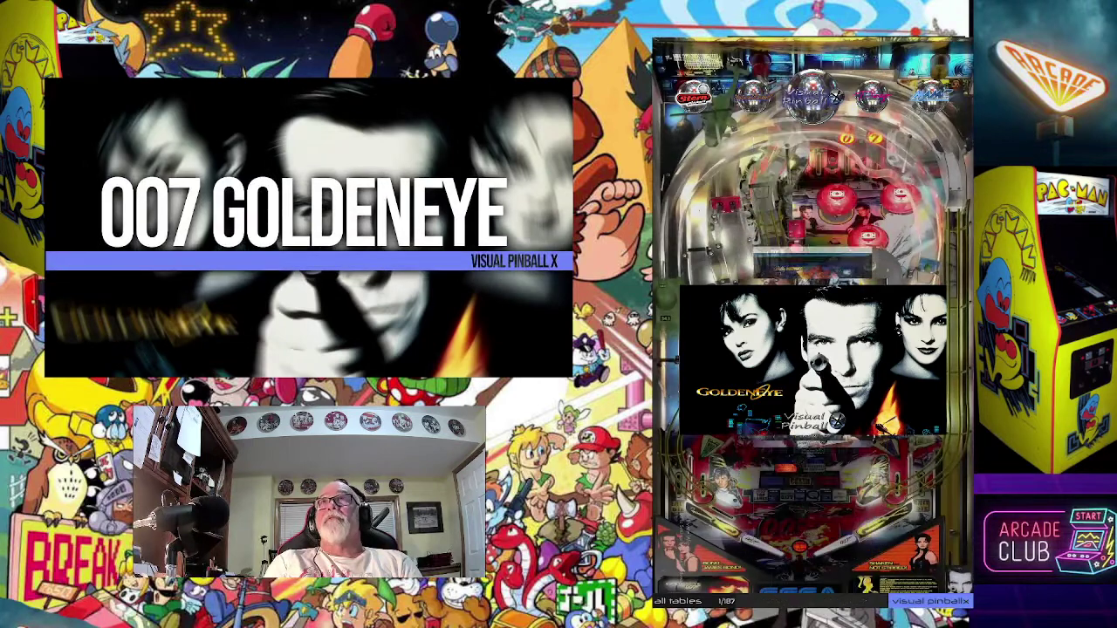
key(Left)
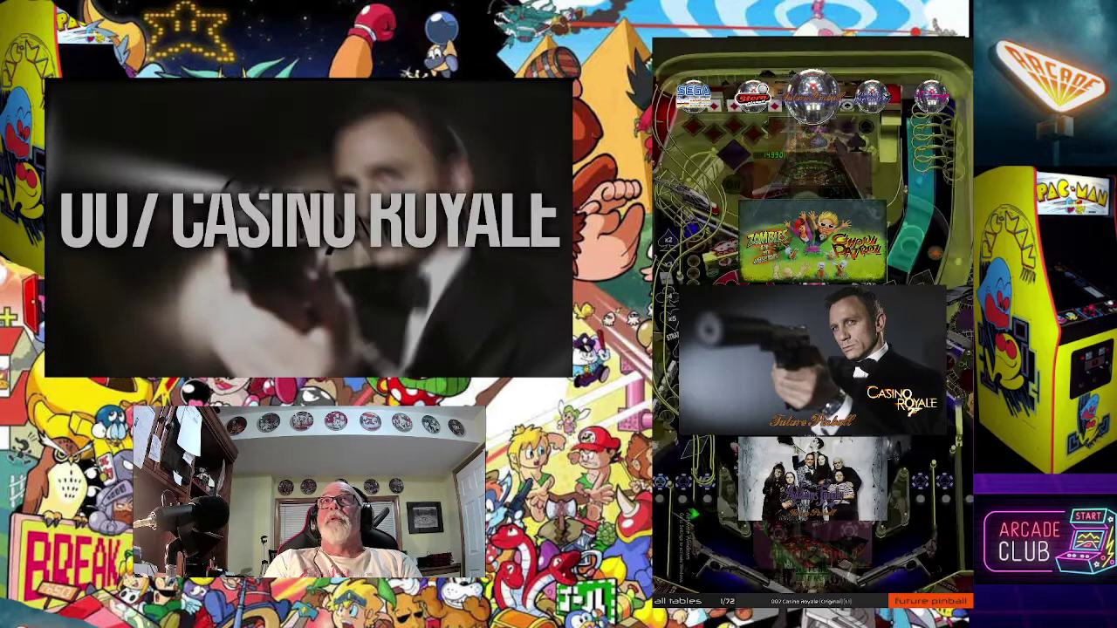
key(Left)
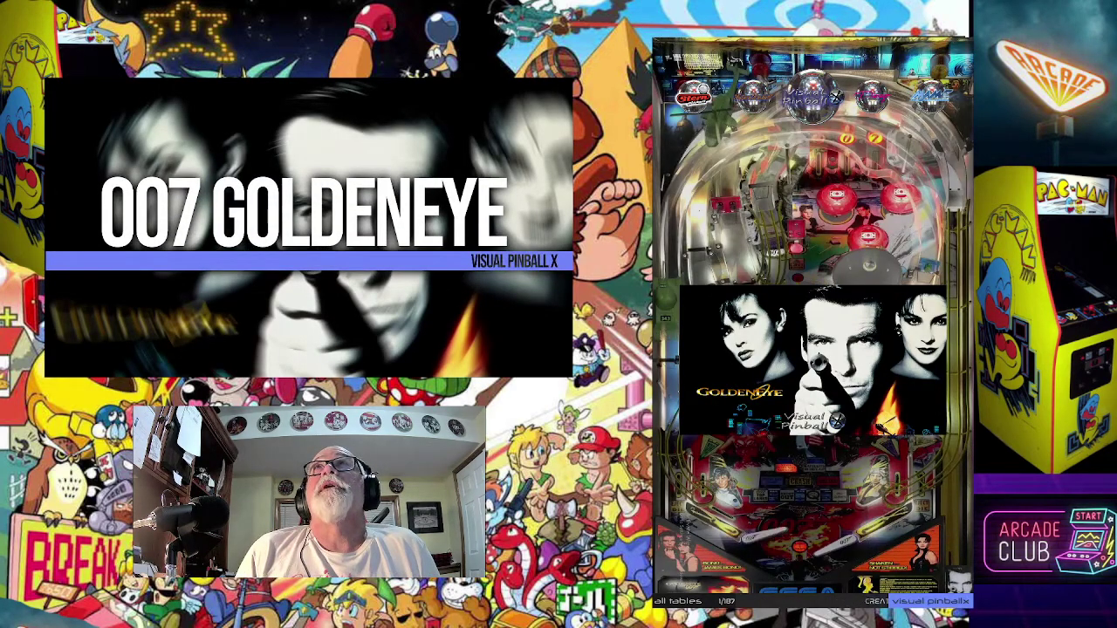
Step: Step left through the Future Pinball, Stern and Video Games playlists toward Sports
key(Right)
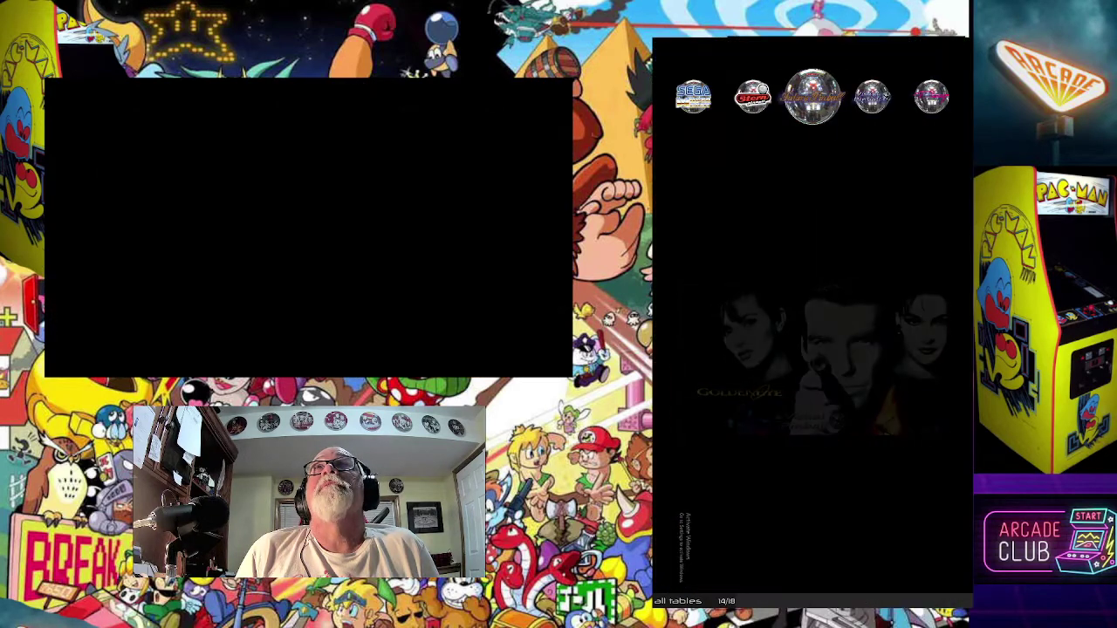
key(Left)
key(Left)
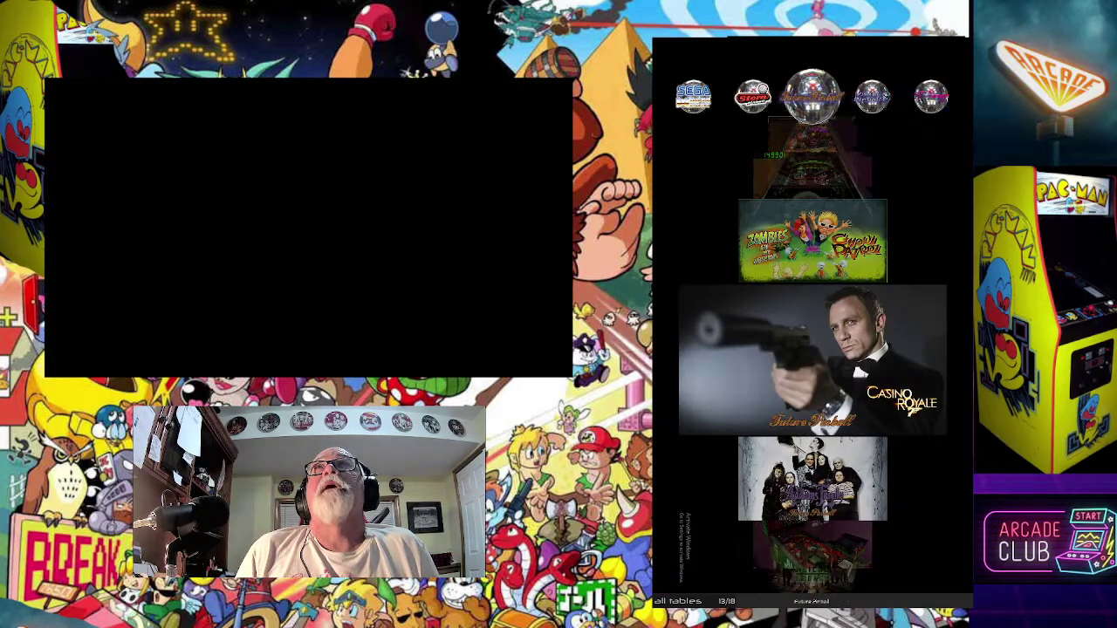
key(Left)
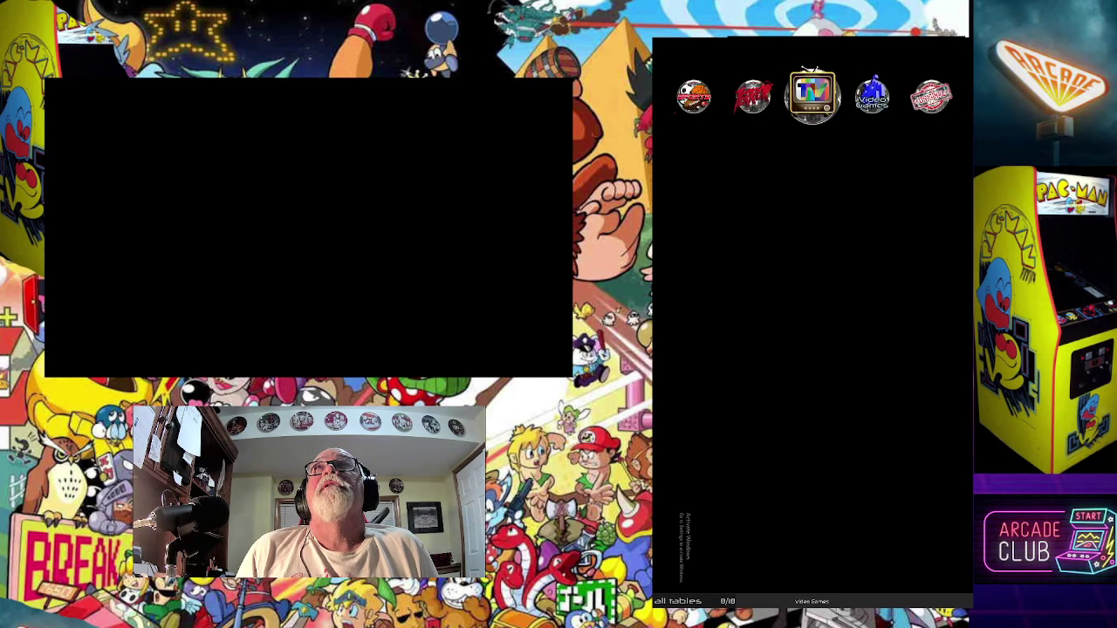
key(Left)
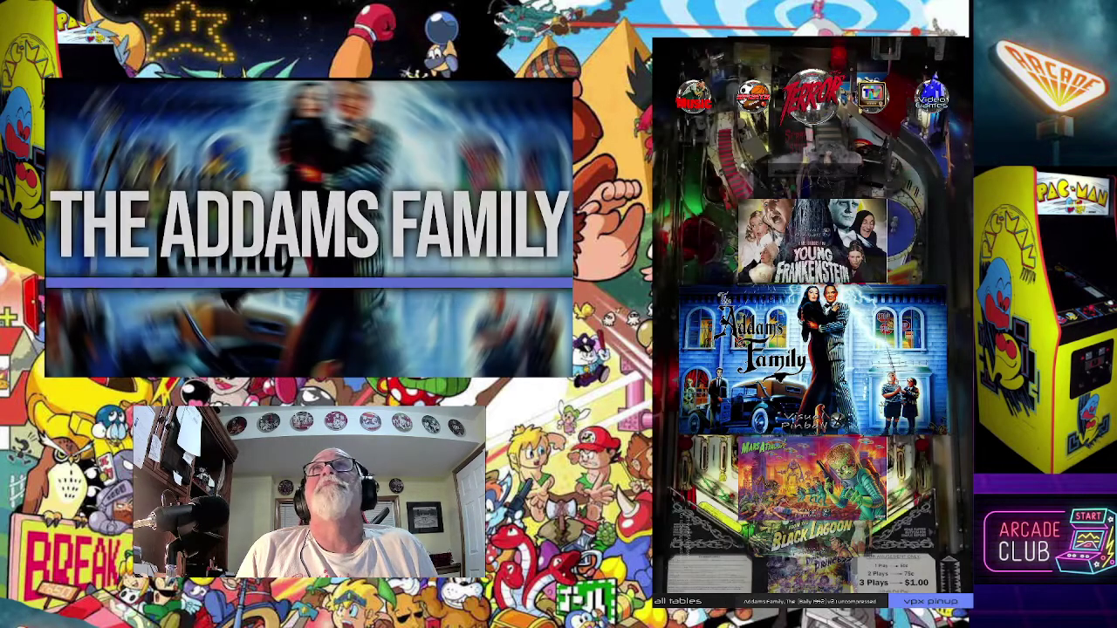
key(Left)
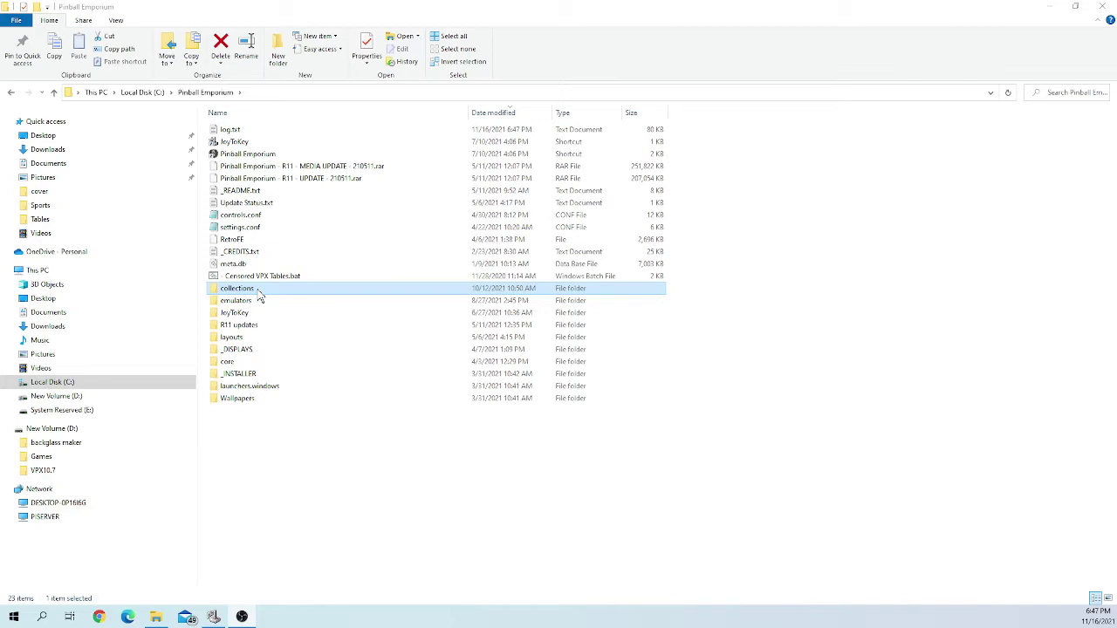
Step: Open the emulators folder, then the Visual Pinball folder
double_click(236, 300)
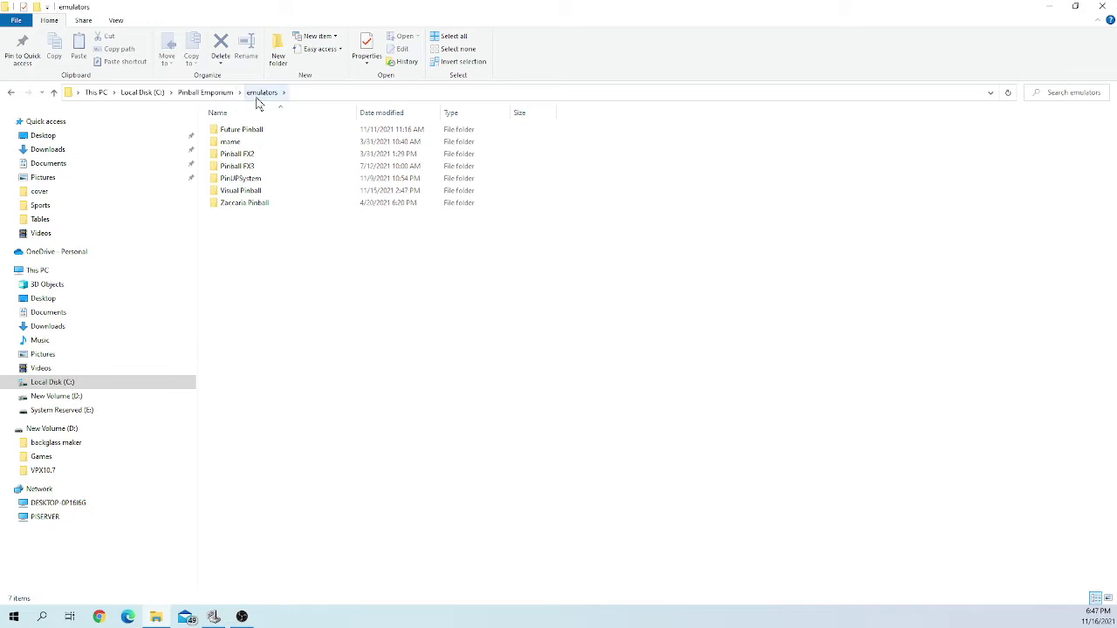
click(241, 193)
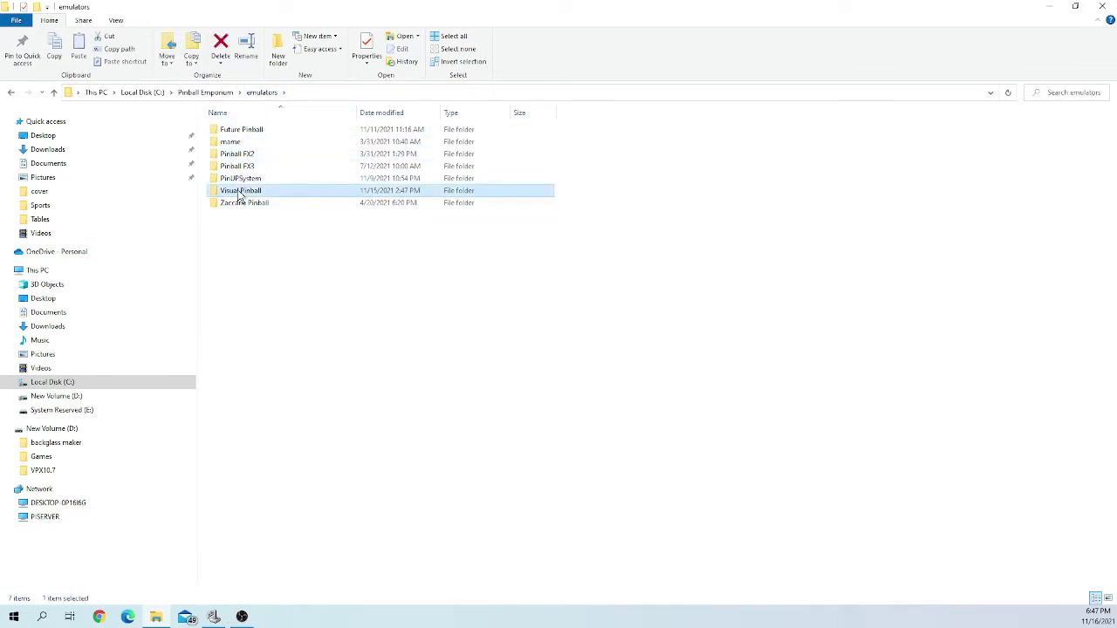
double_click(240, 192)
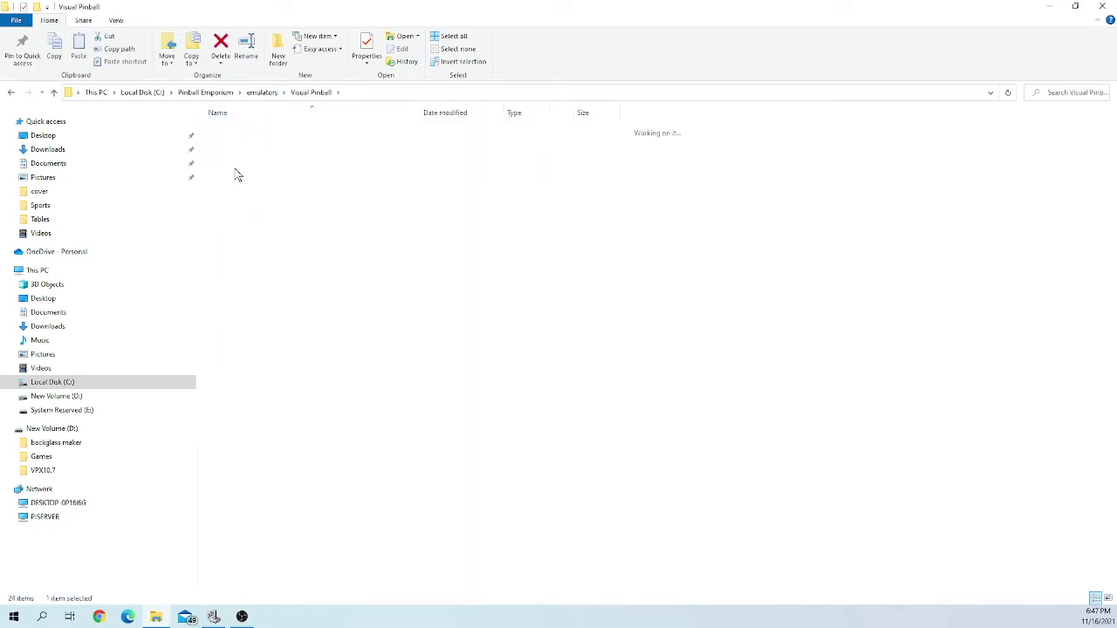
Step: Scroll to the Harlem Globetrotters .vpx table file and copy its full name from the rename box
scroll(274, 406, down, 9)
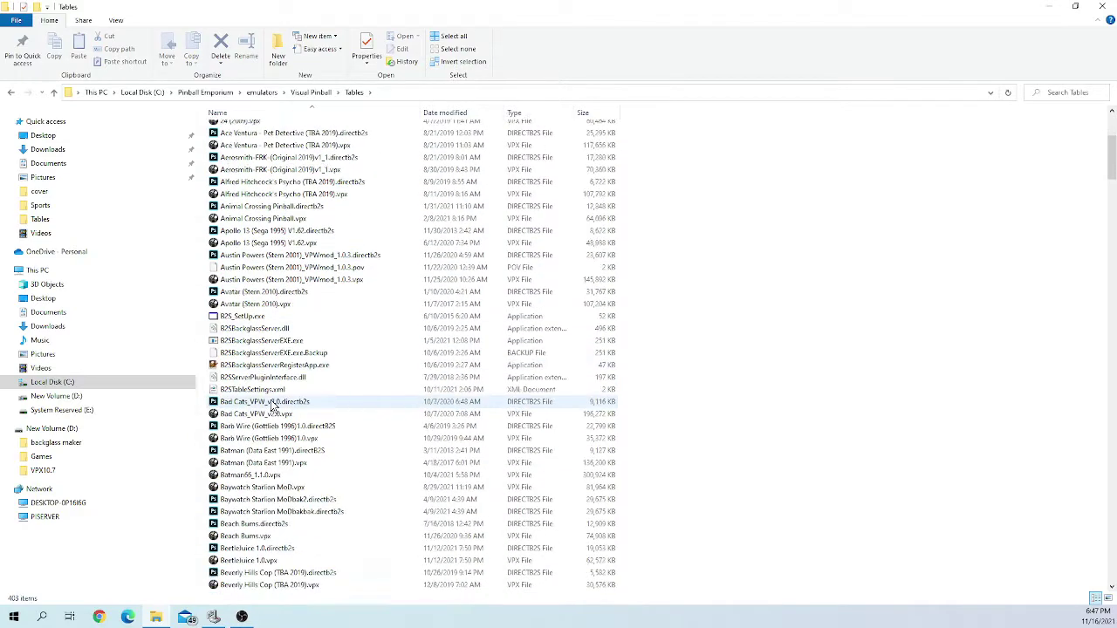
scroll(273, 406, down, 13)
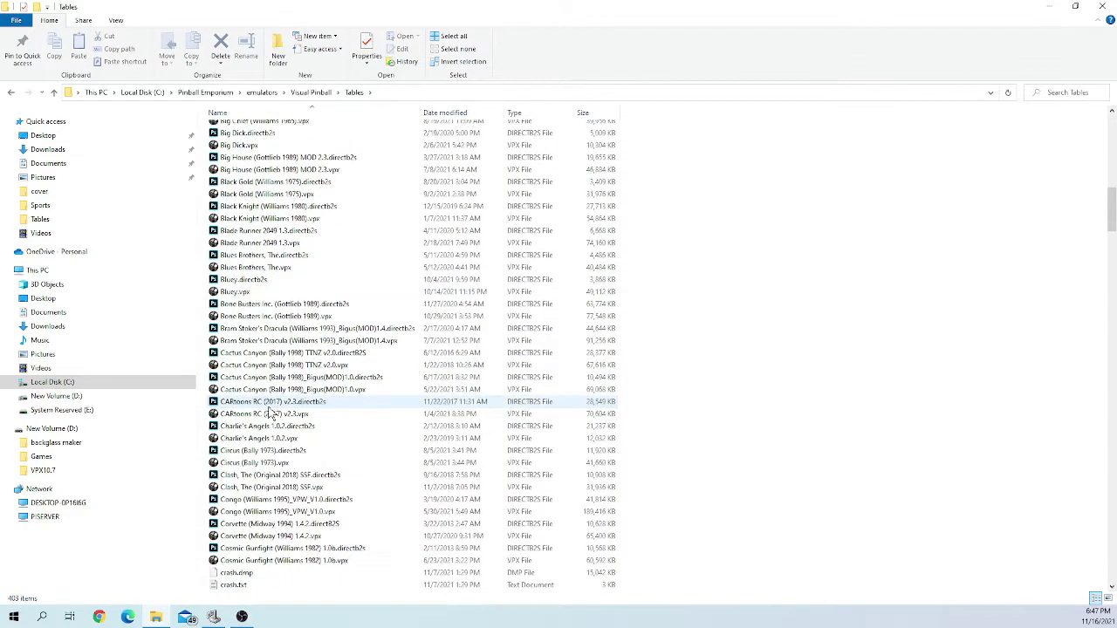
scroll(271, 414, down, 11)
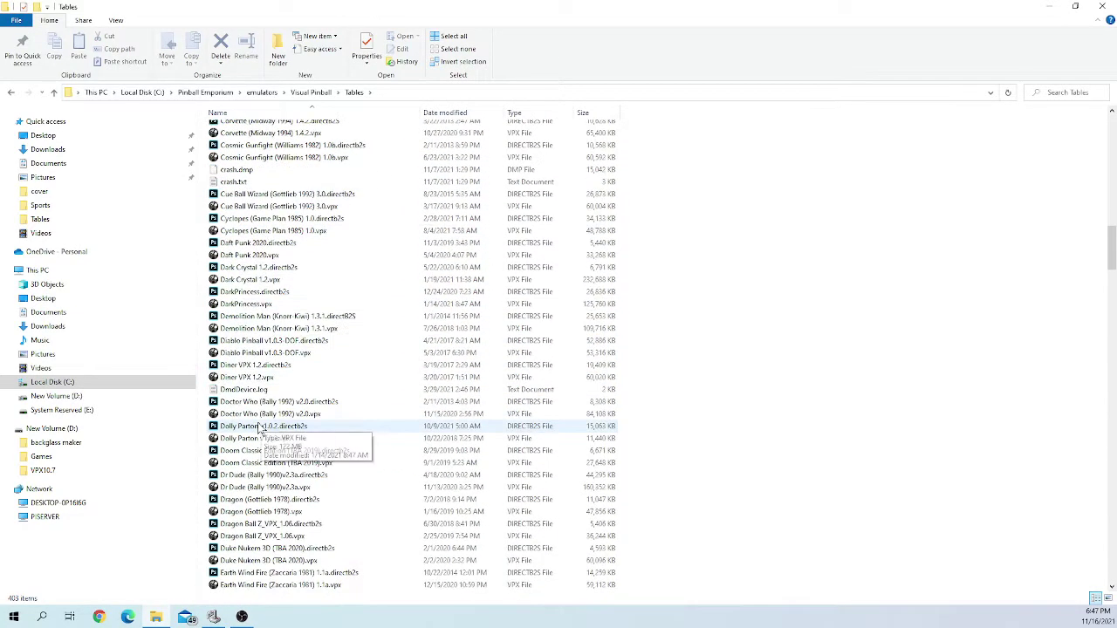
scroll(259, 426, down, 12)
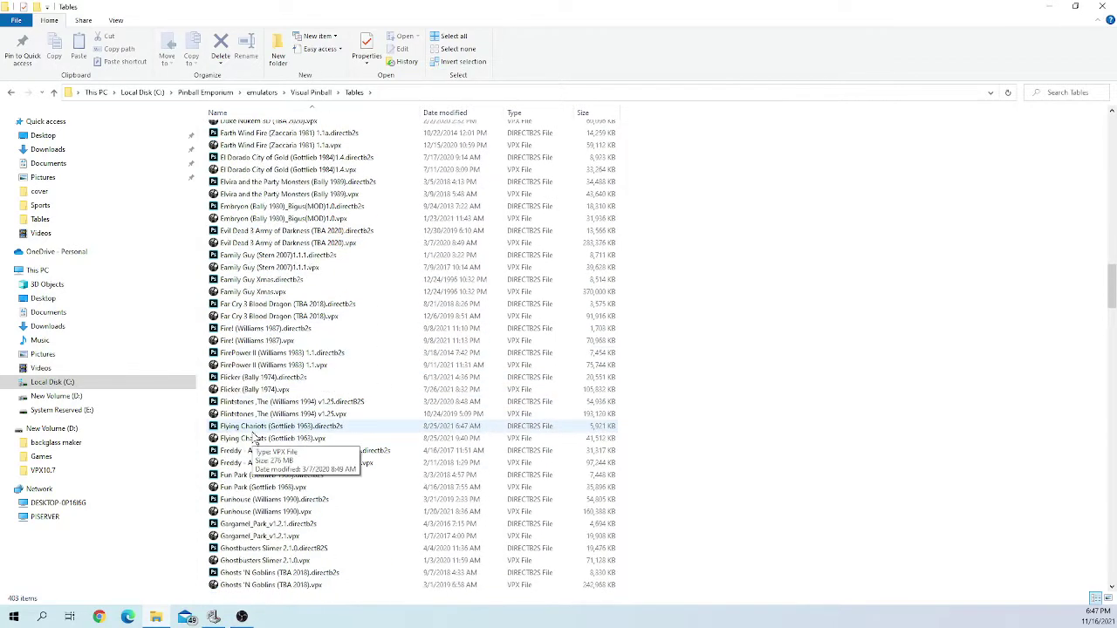
scroll(254, 437, down, 4)
scroll(254, 438, down, 2)
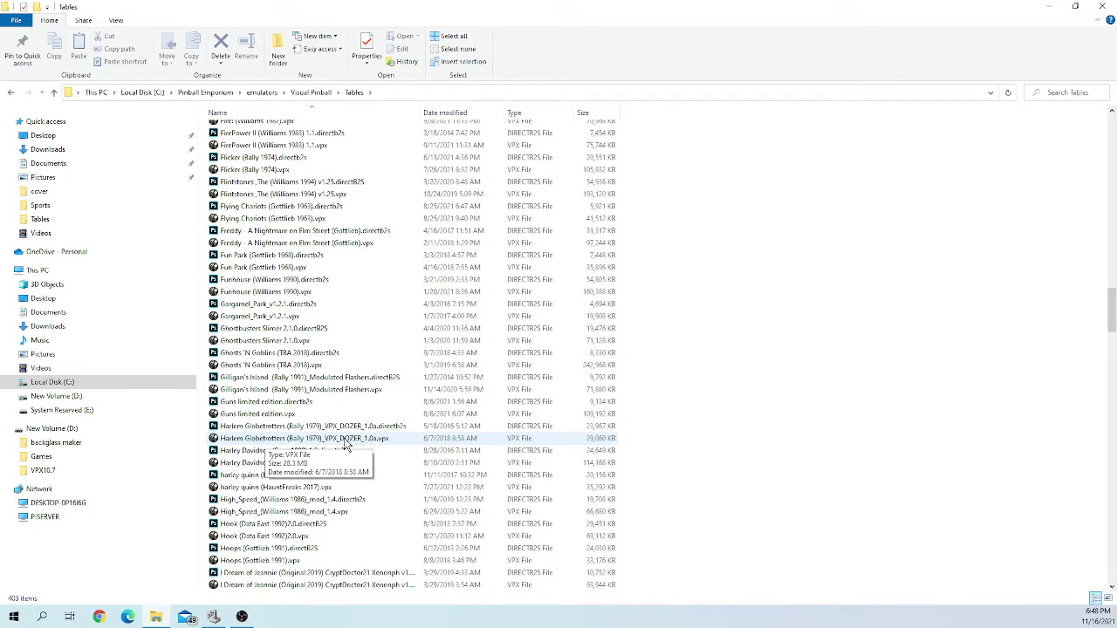
click(347, 439)
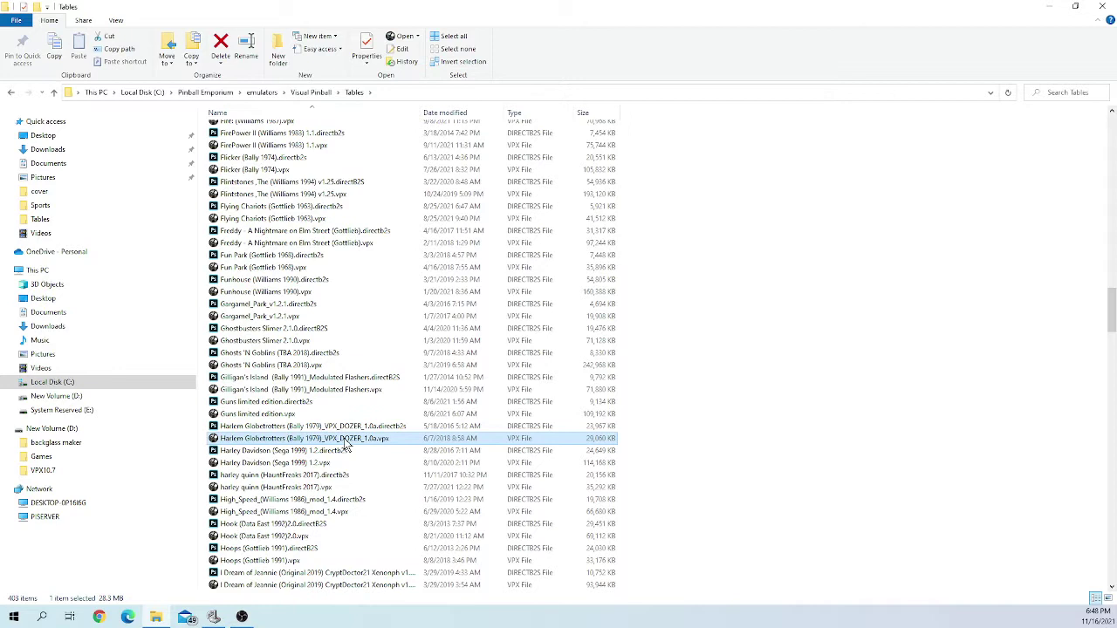
key(F2)
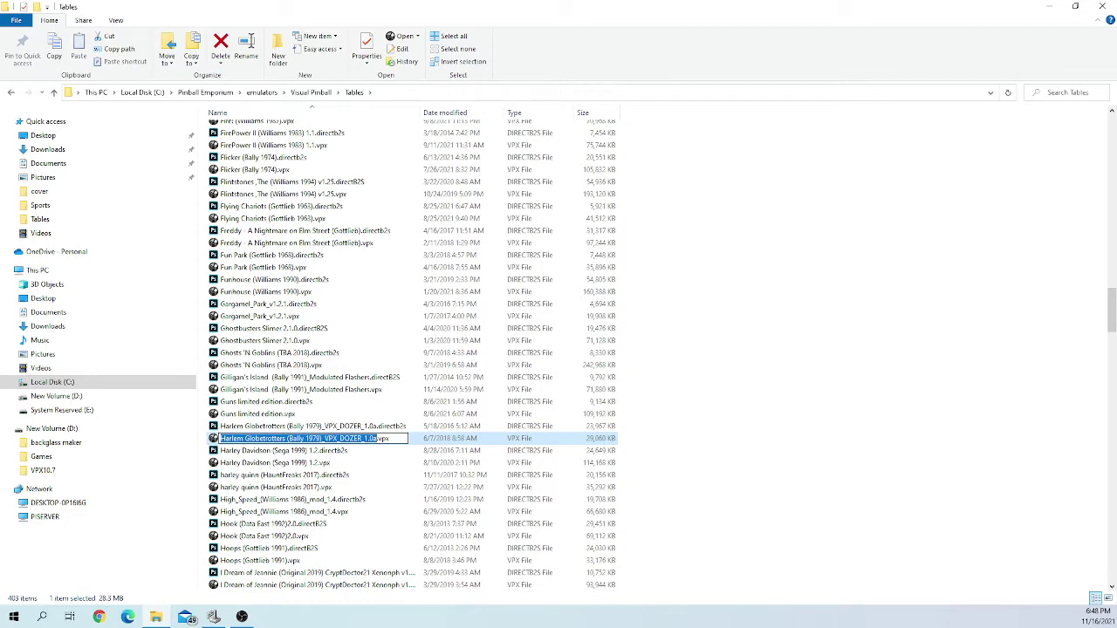
right_click(346, 439)
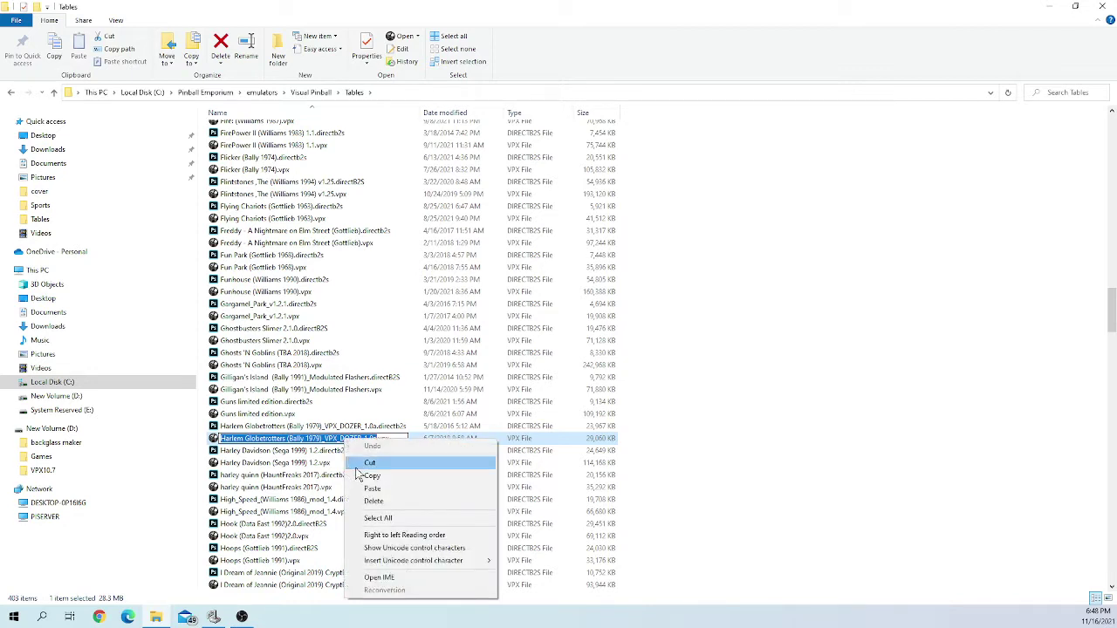
click(370, 476)
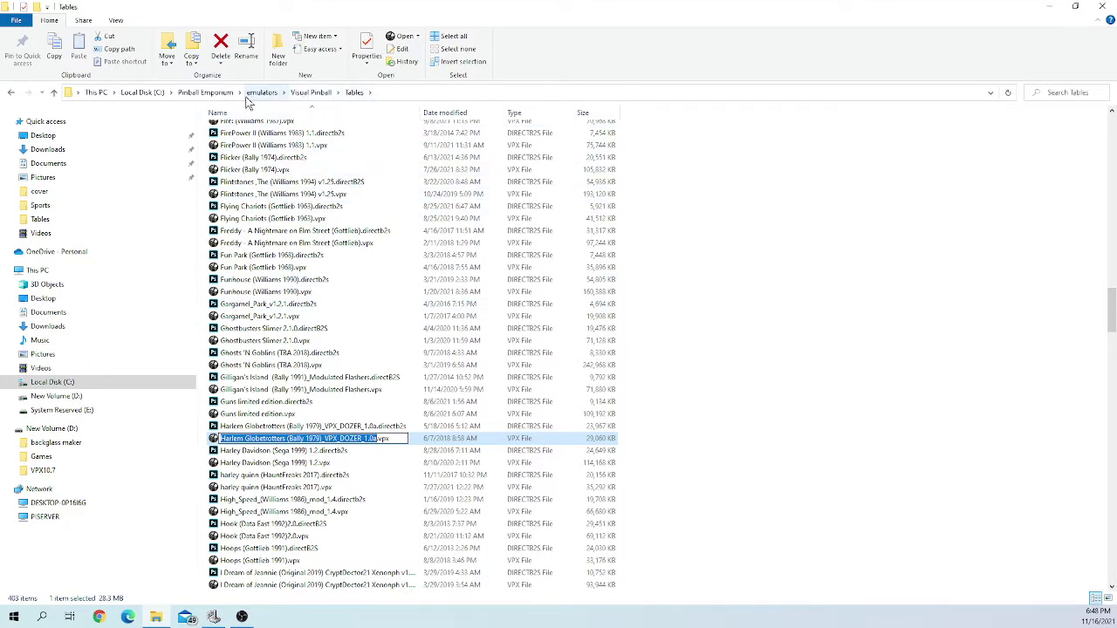
Step: Browse the Sports and Stern collection folders, ending back in the collections folder
click(206, 93)
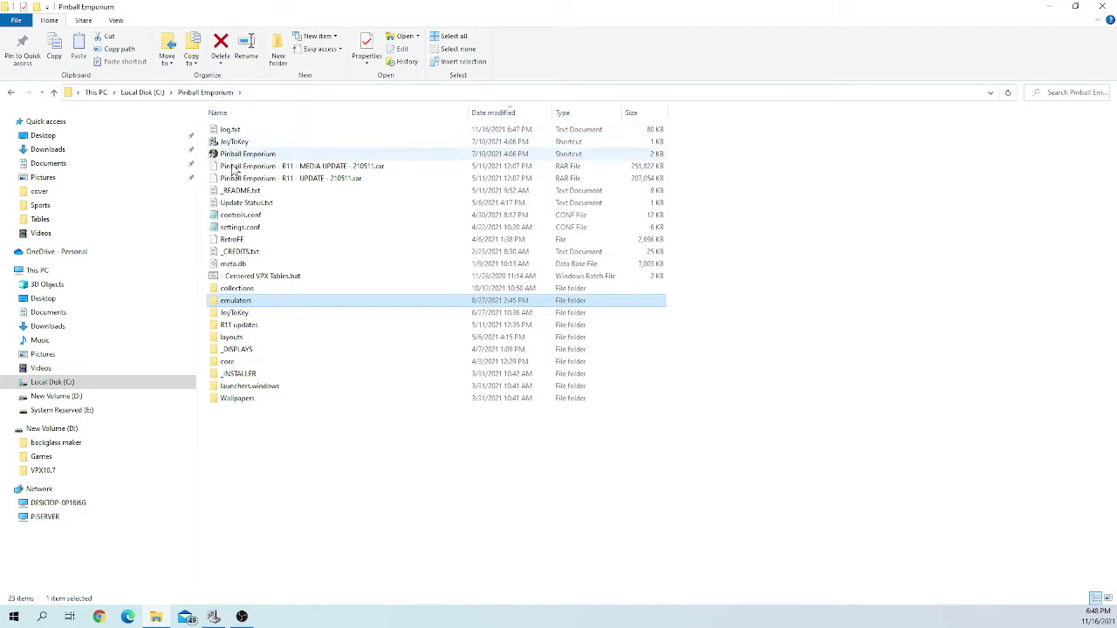
double_click(264, 292)
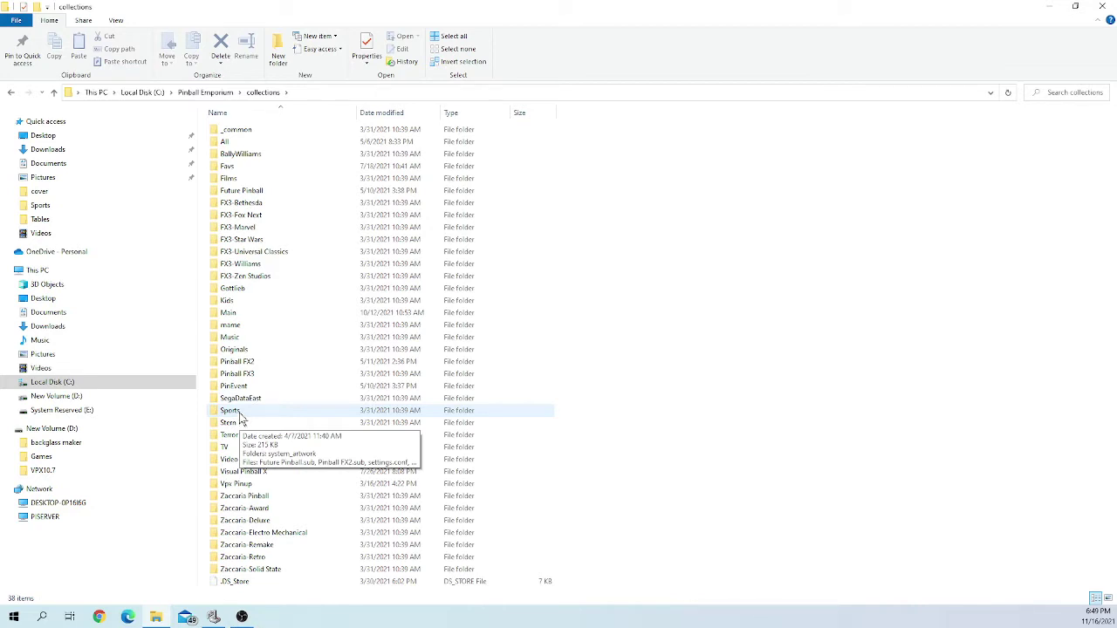
double_click(240, 415)
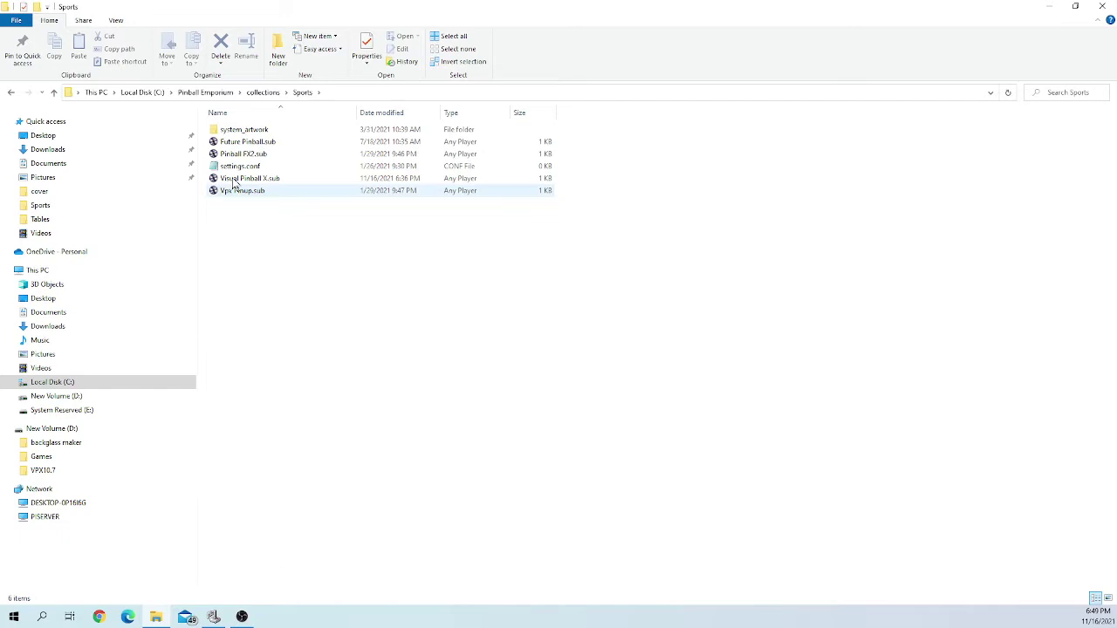
click(264, 92)
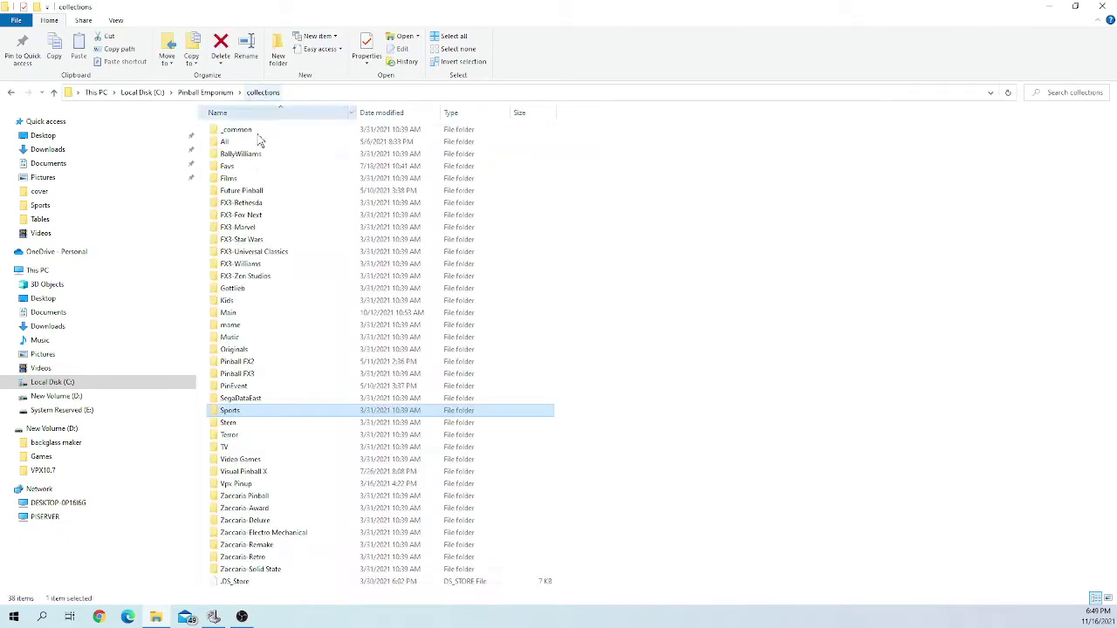
double_click(240, 424)
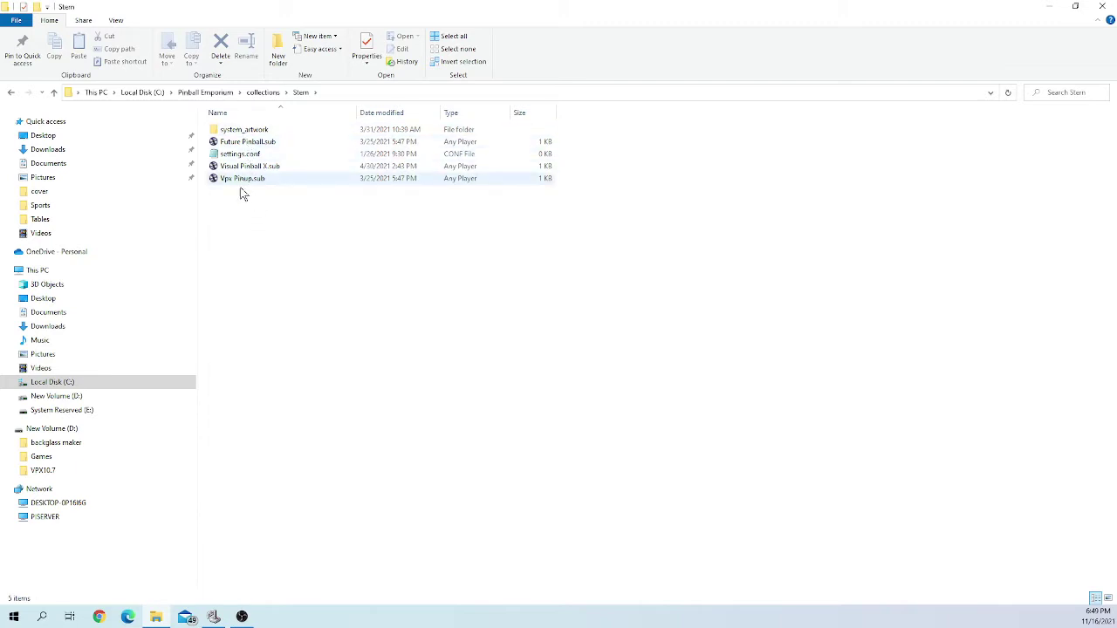
click(270, 93)
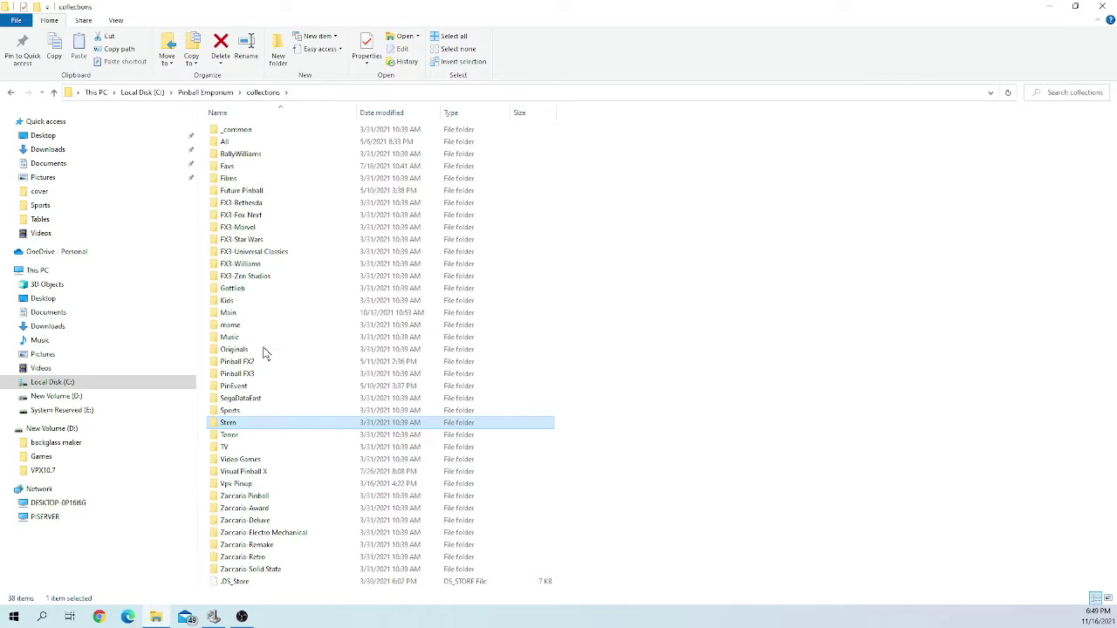
Step: Enter the Sports folder and open Visual Pinball X.sub with Notepad
double_click(250, 411)
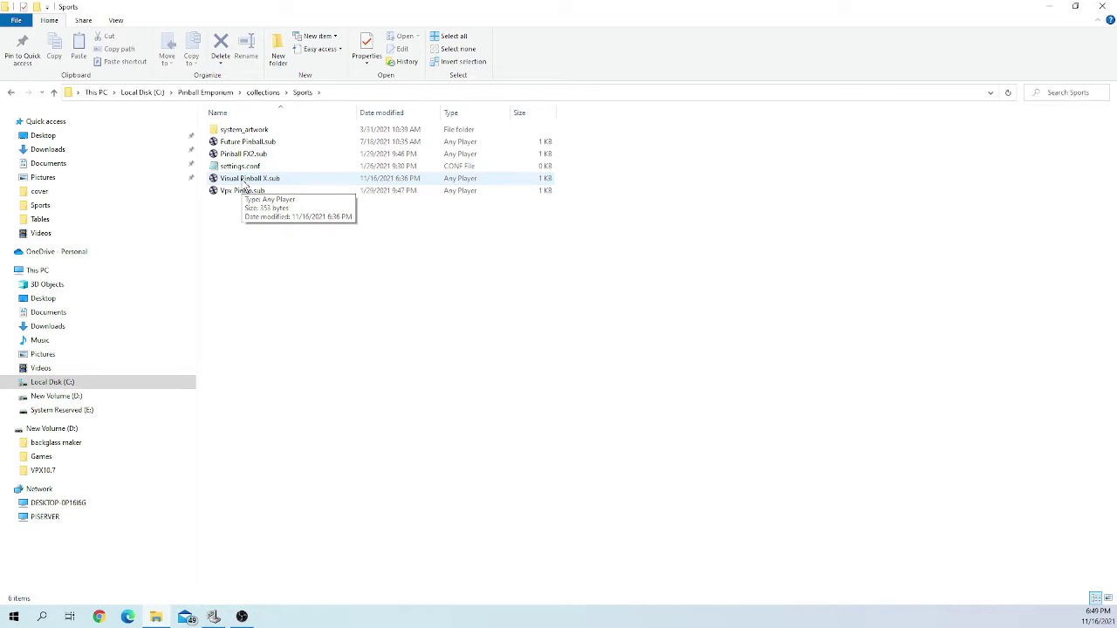
click(245, 182)
right_click(245, 182)
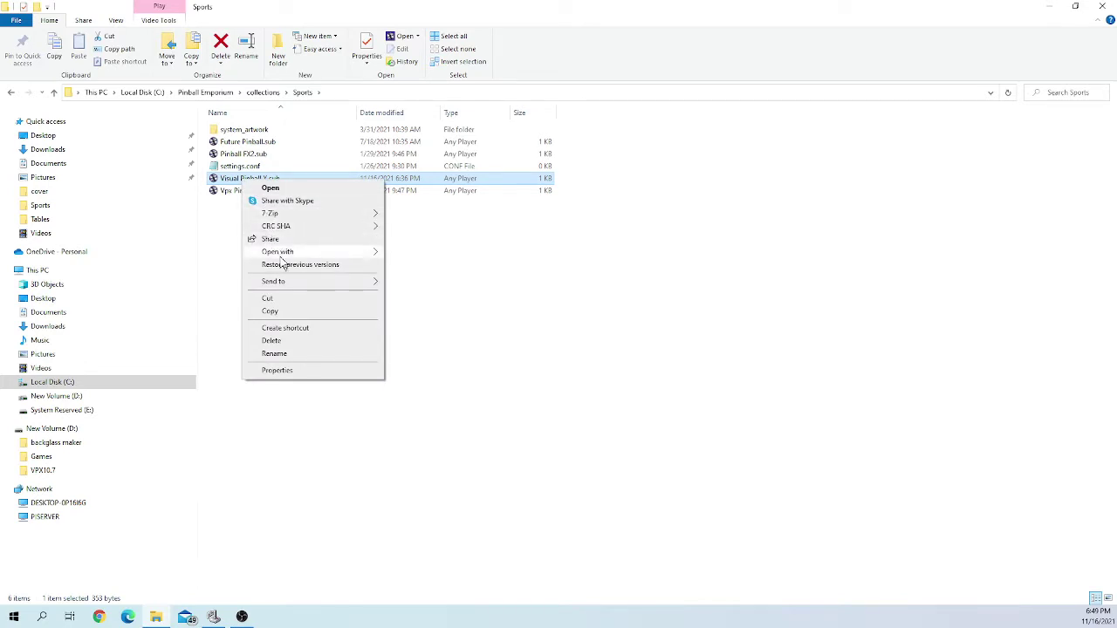
mouse_move(282, 255)
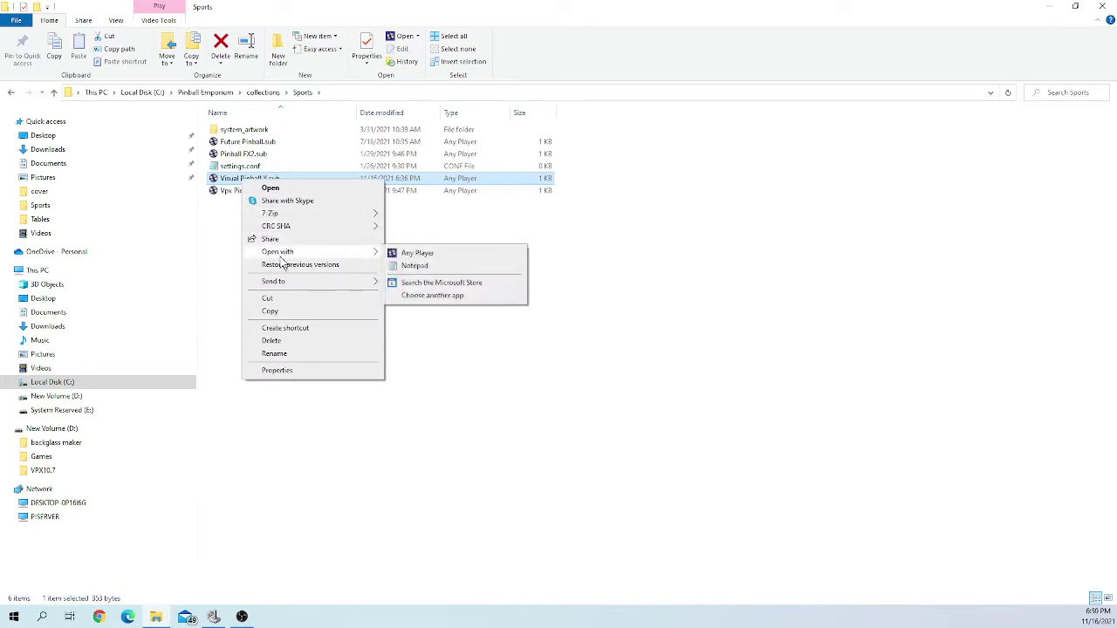
click(414, 265)
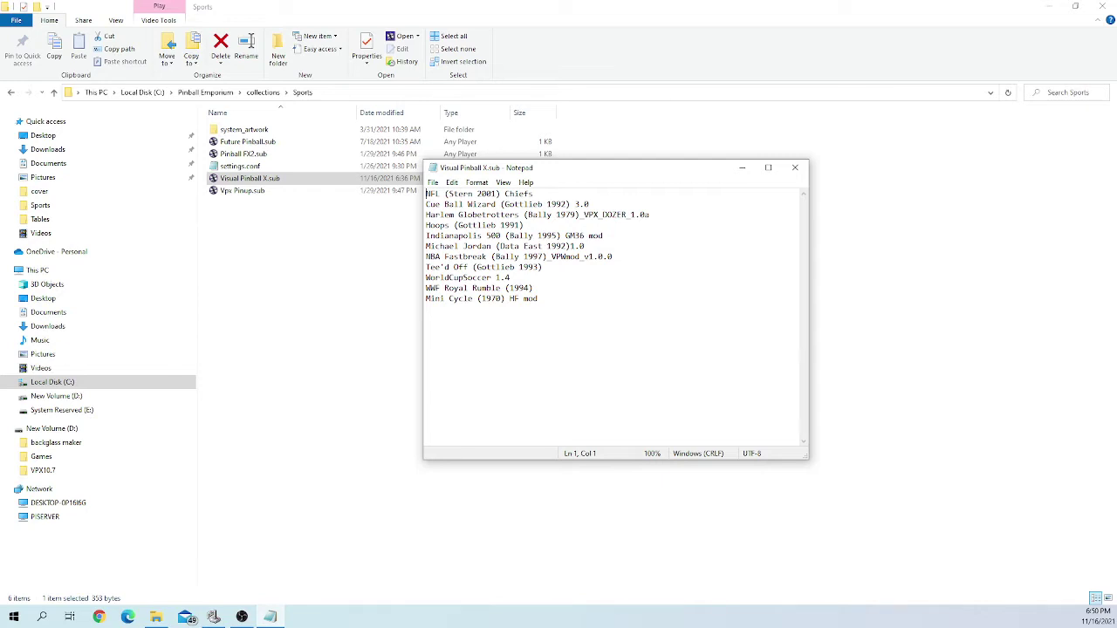
Step: Paste Harlem Globetrotters (Bally 1979)_VPX_DOZER_1.0a as the list's new last line
click(538, 299)
right_click(436, 310)
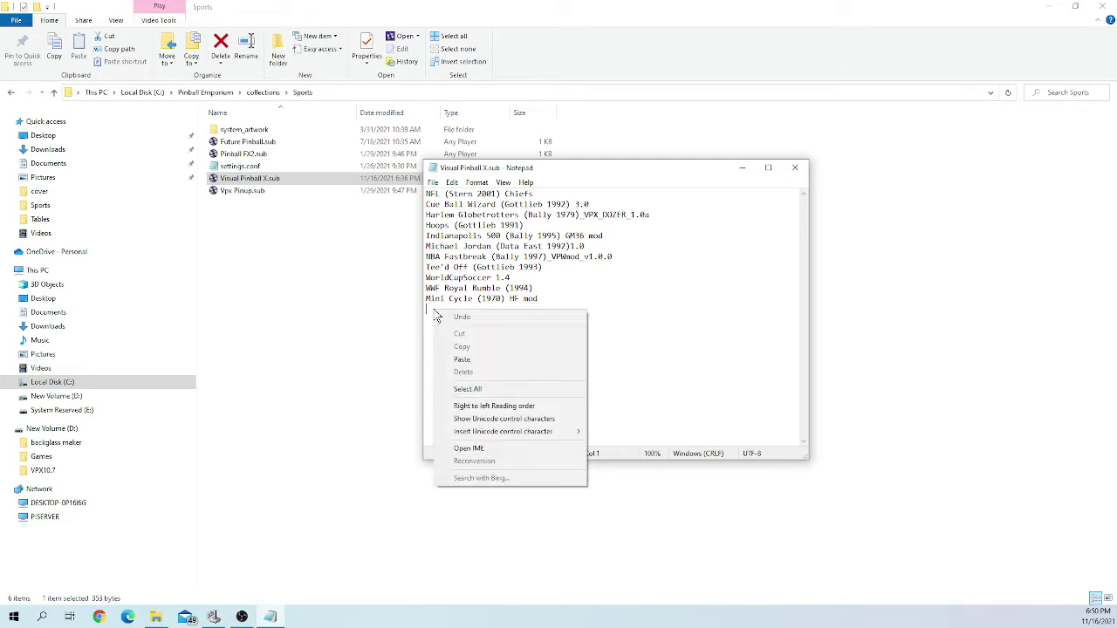
click(453, 182)
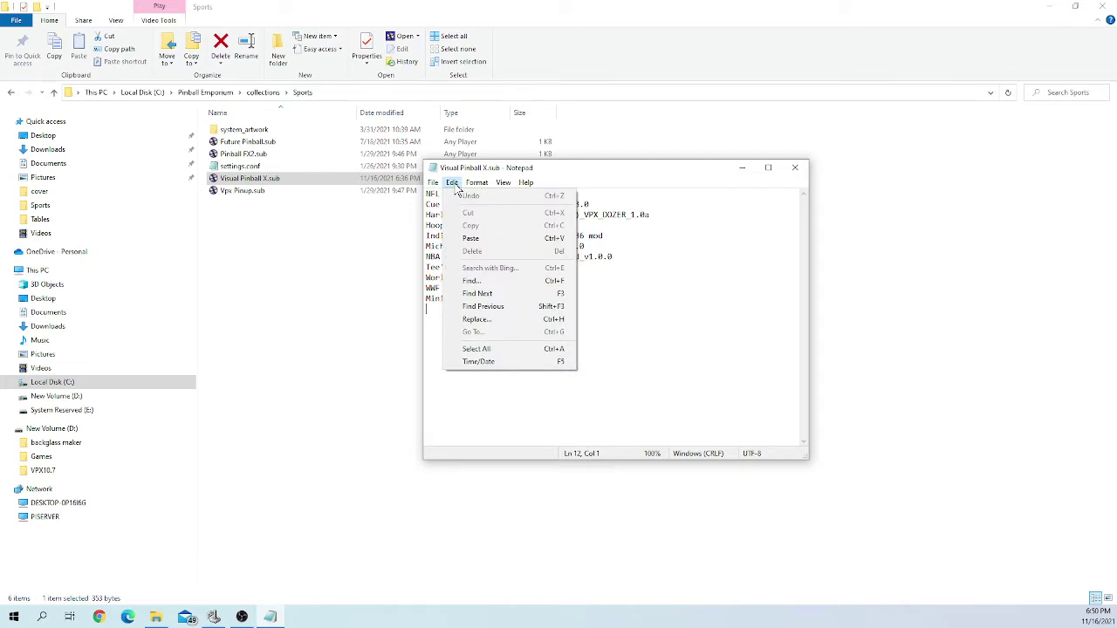
click(470, 238)
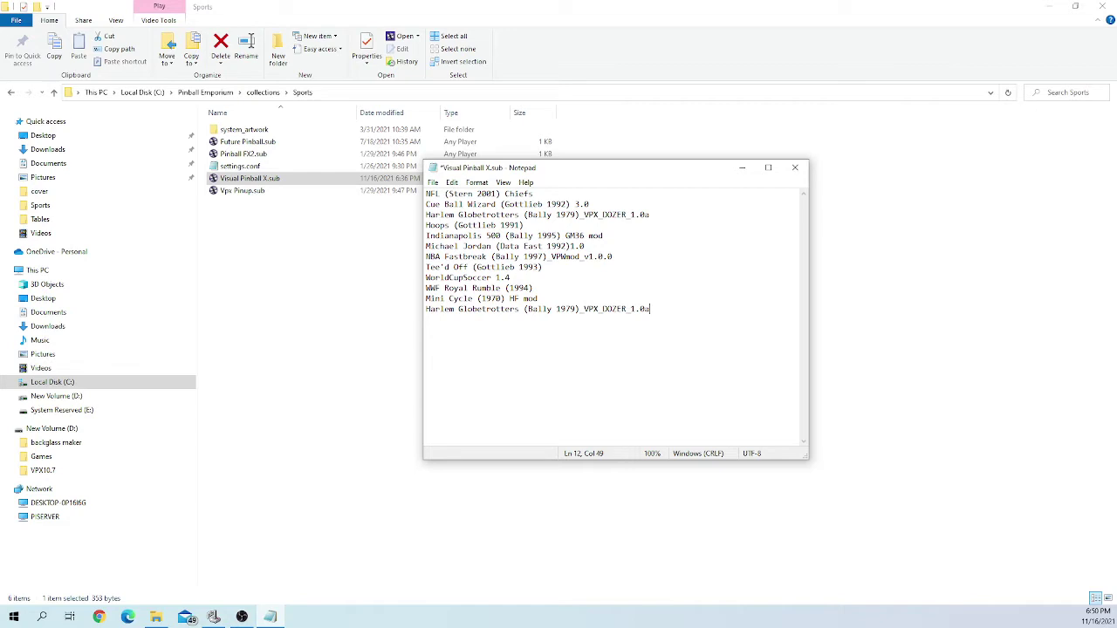
Step: Save Visual Pinball X.sub and close Notepad
click(434, 185)
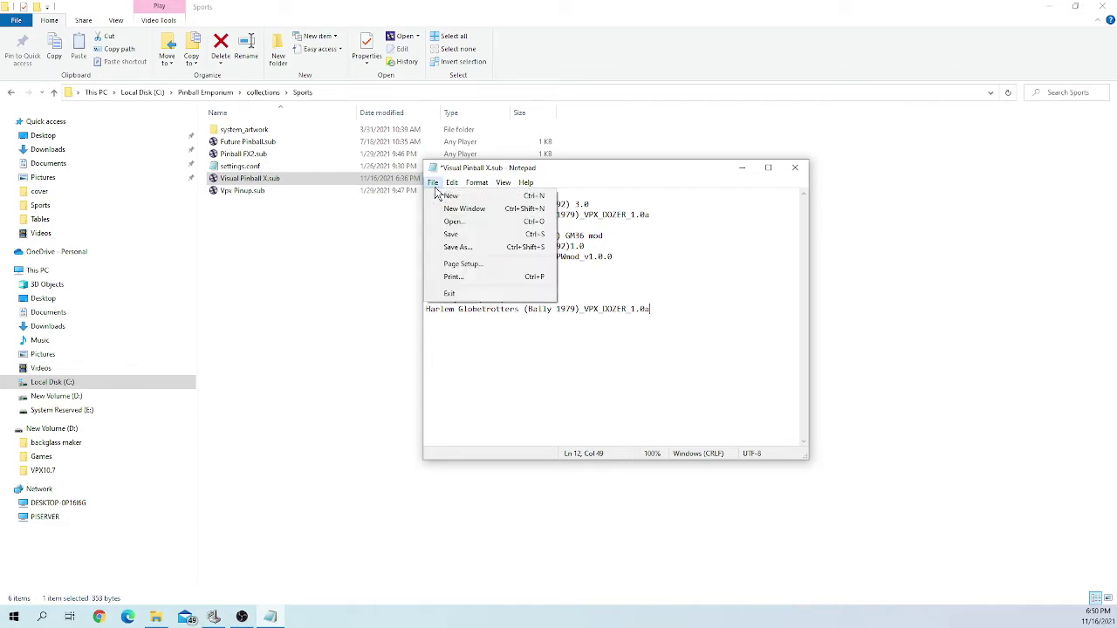
click(438, 234)
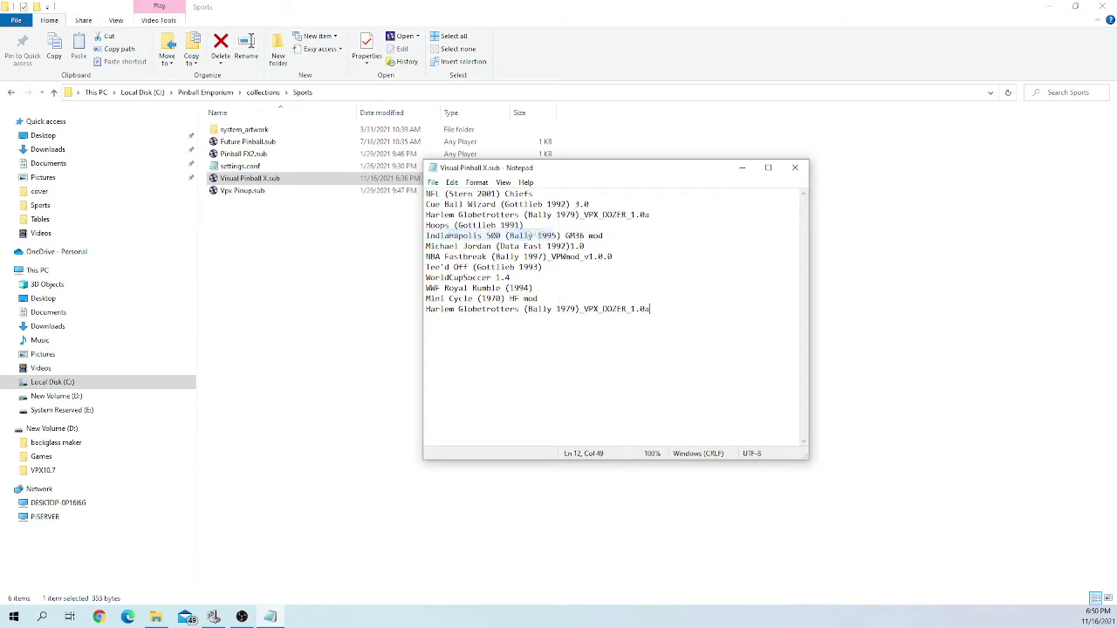
click(795, 167)
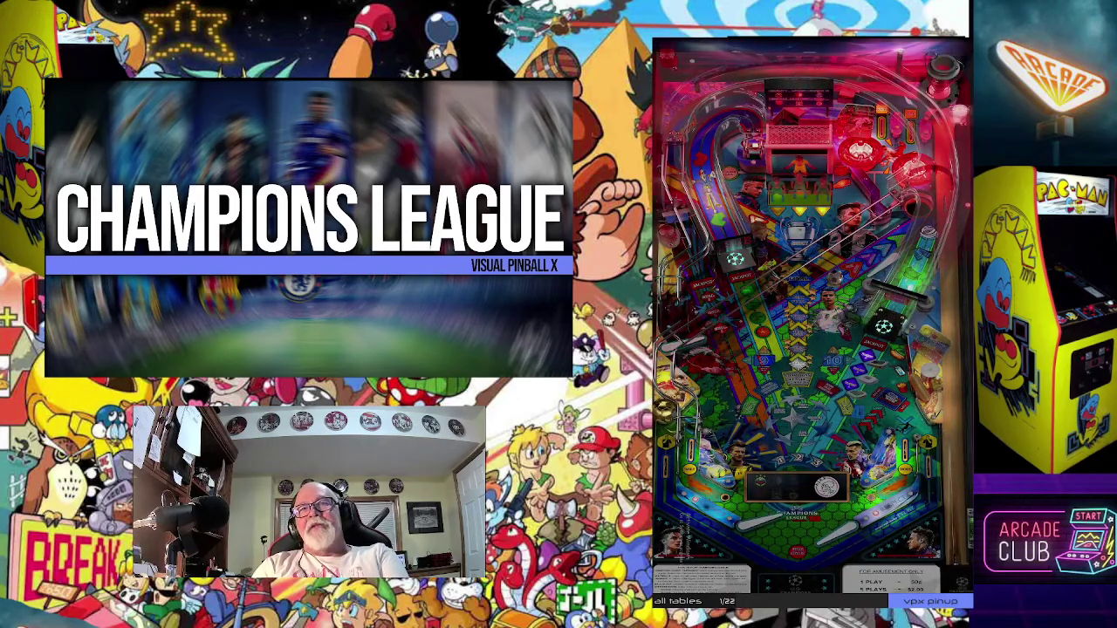
Step: Browse the Sports wheel past Harlem Globetrotters, Hoops, Michael Jordan and Mini Cycle, then quit to the desktop
key(Right)
key(Right)
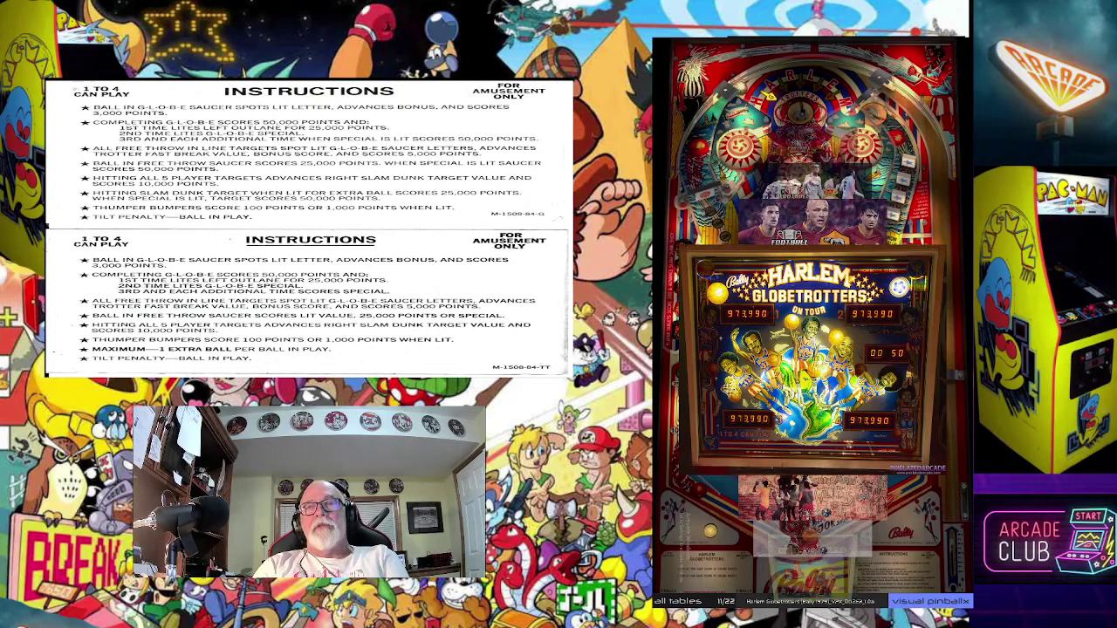
key(Right)
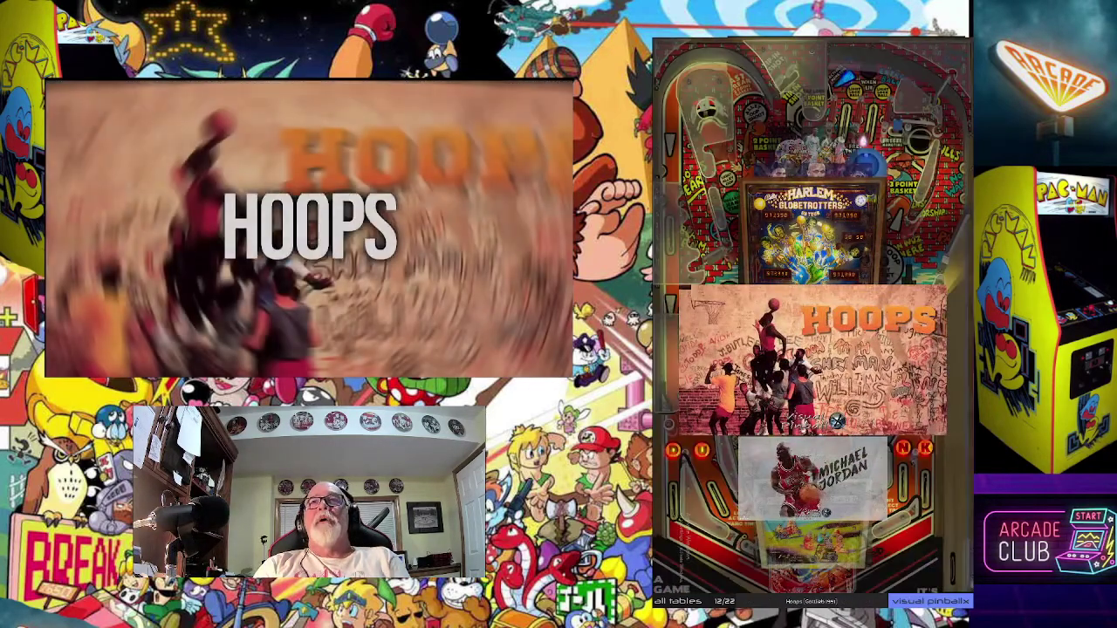
key(Right)
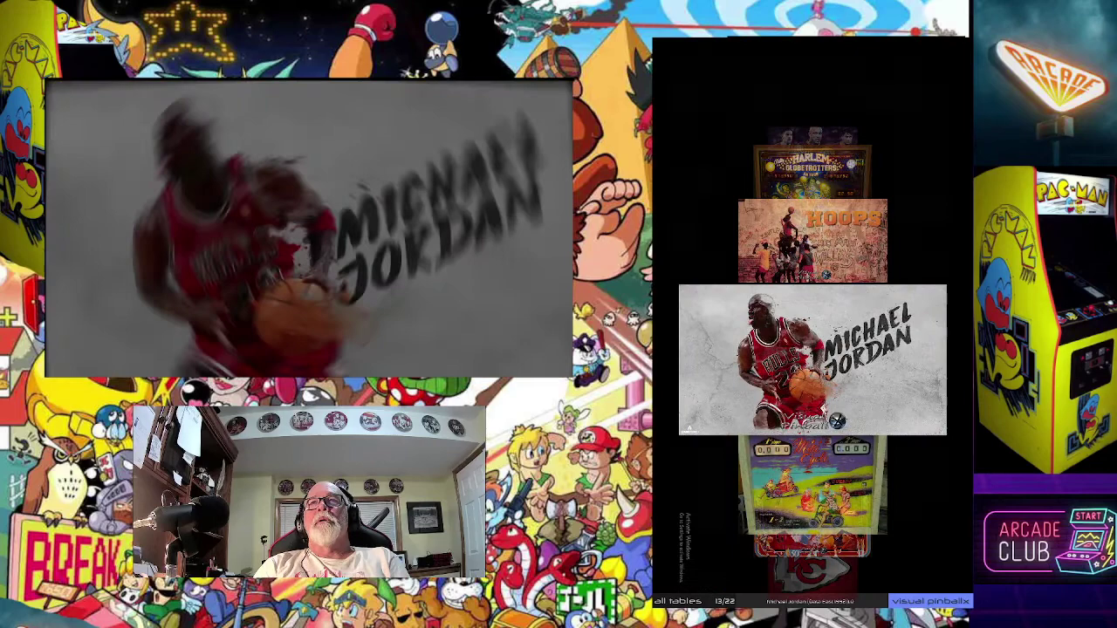
key(Right)
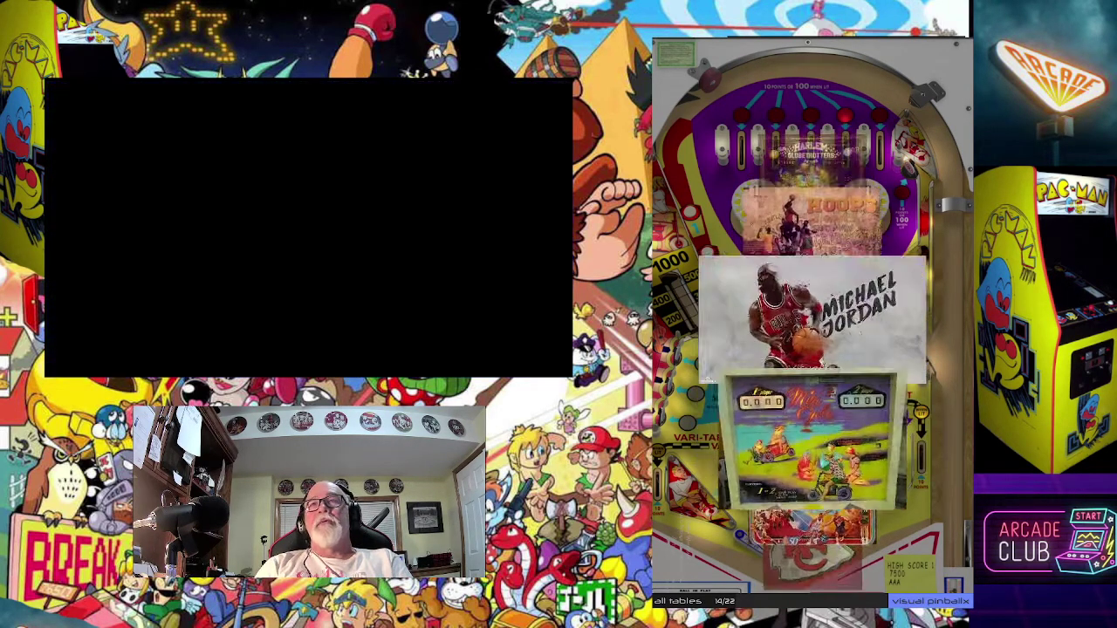
key(Left)
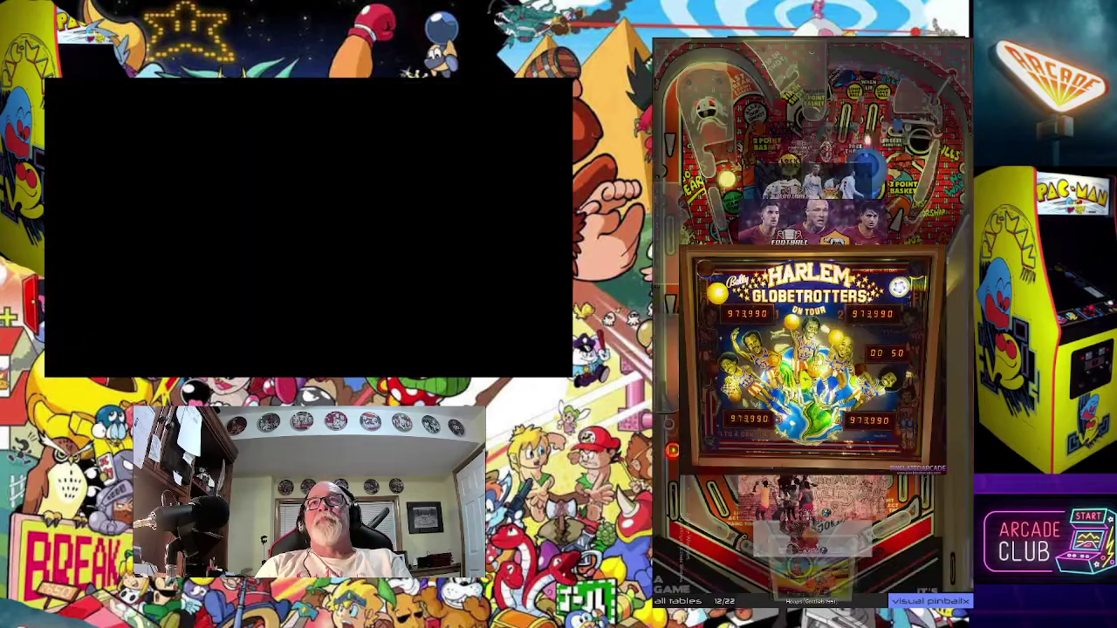
key(Left)
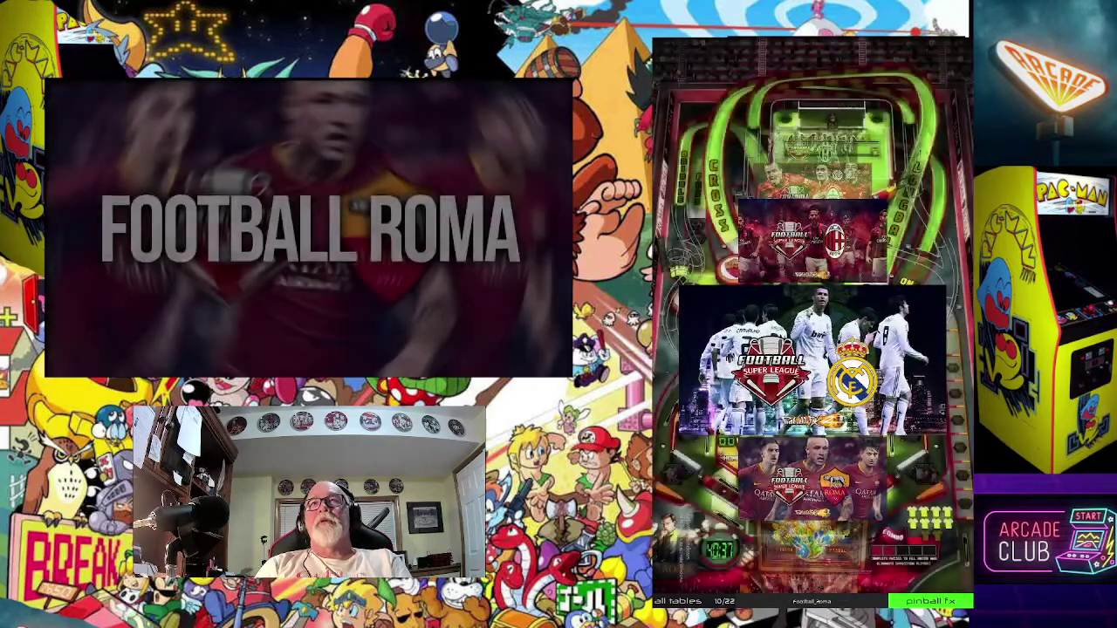
key(Left)
key(Left)
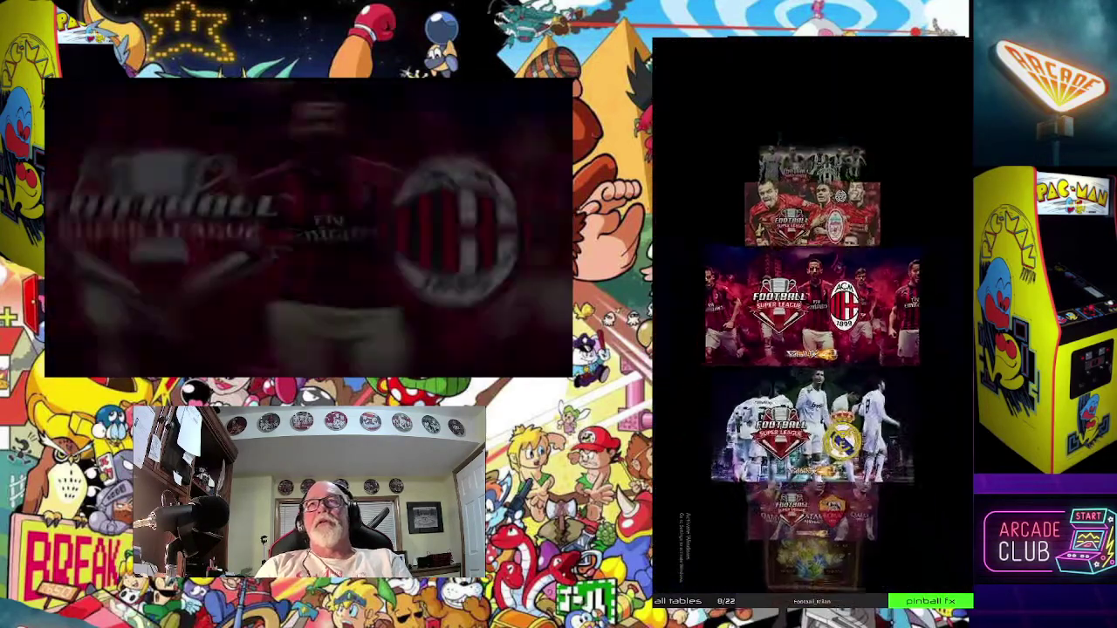
key(Right)
key(Right)
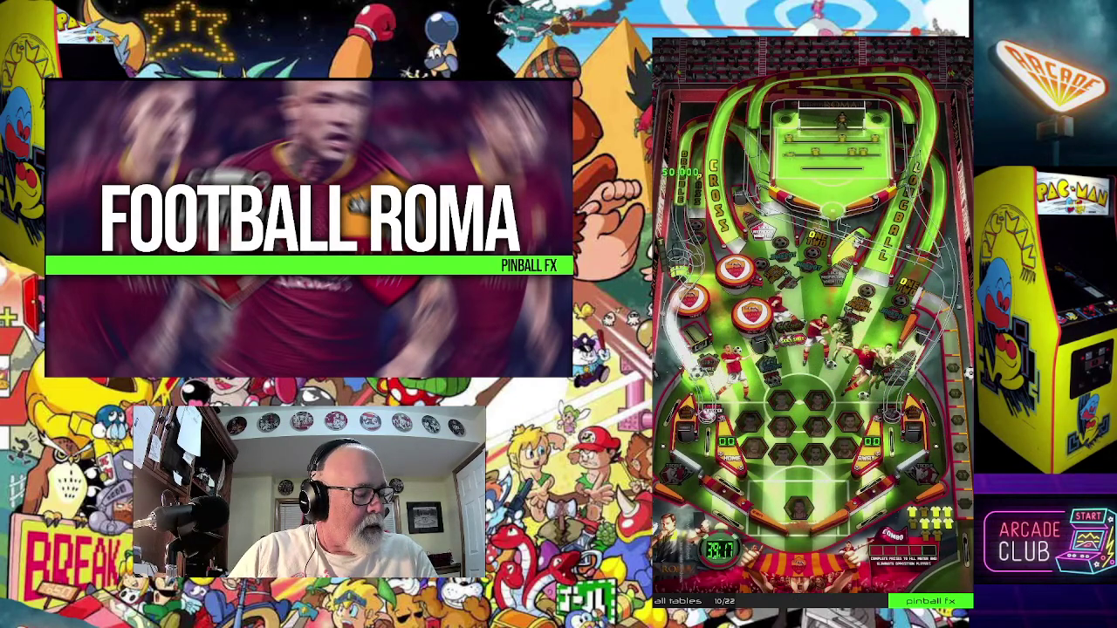
key(Escape)
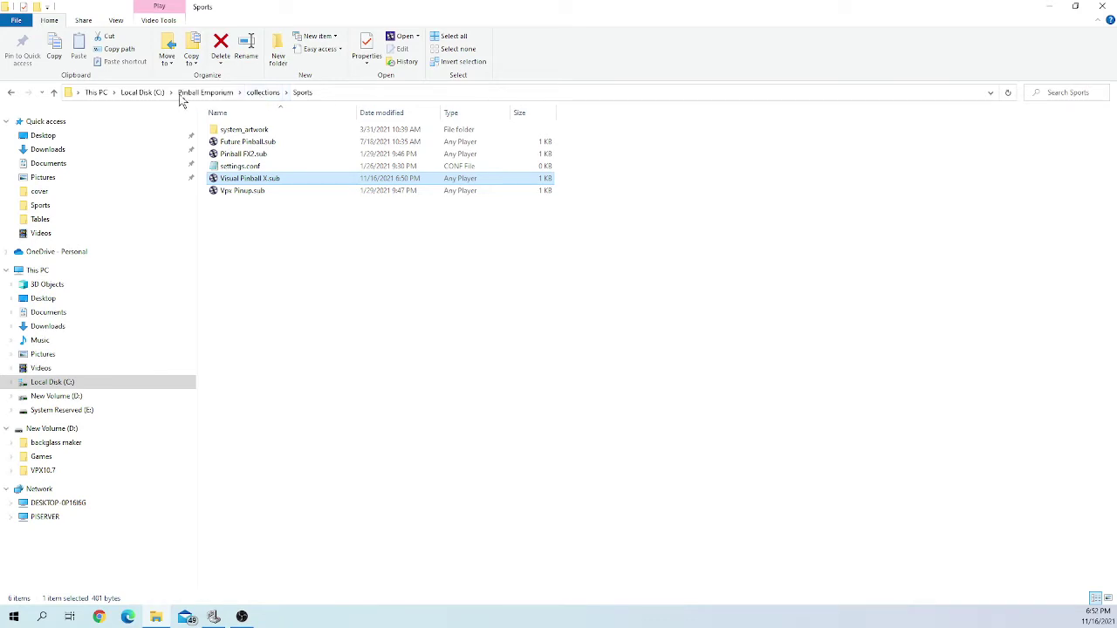
Step: Go to Pinball Emporium > collections > Sports and open Visual Pinball X.sub with Notepad
click(190, 94)
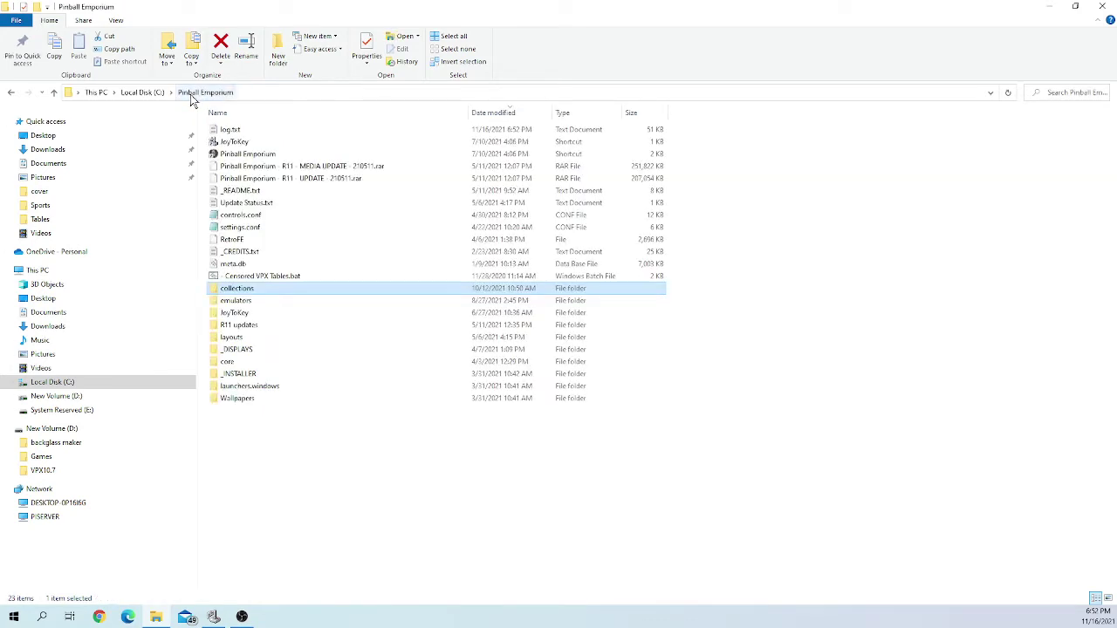
double_click(248, 290)
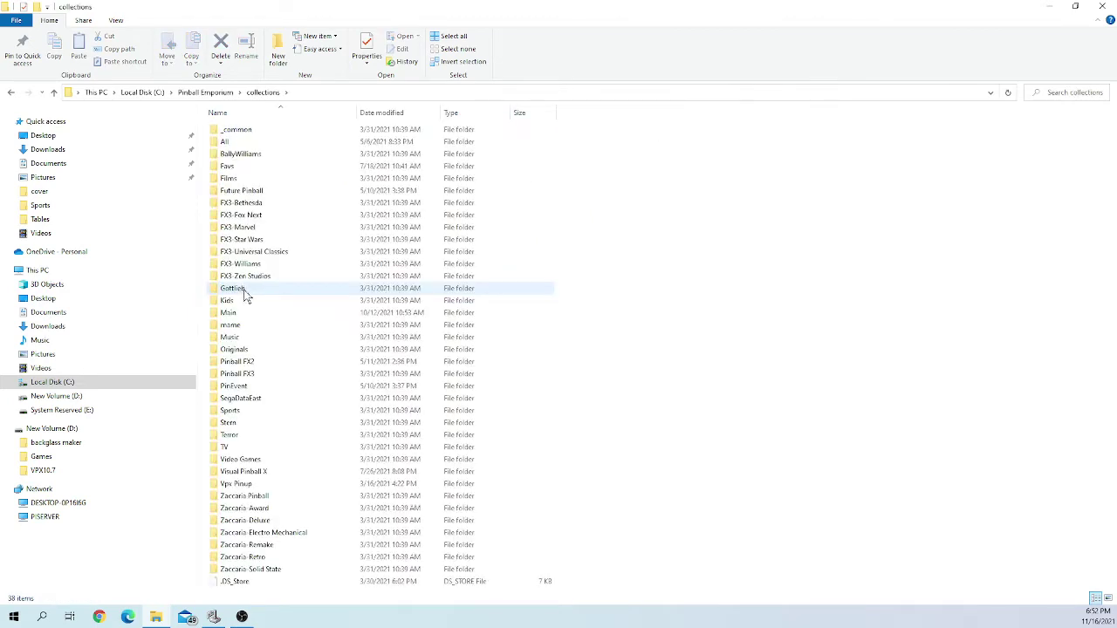
double_click(232, 412)
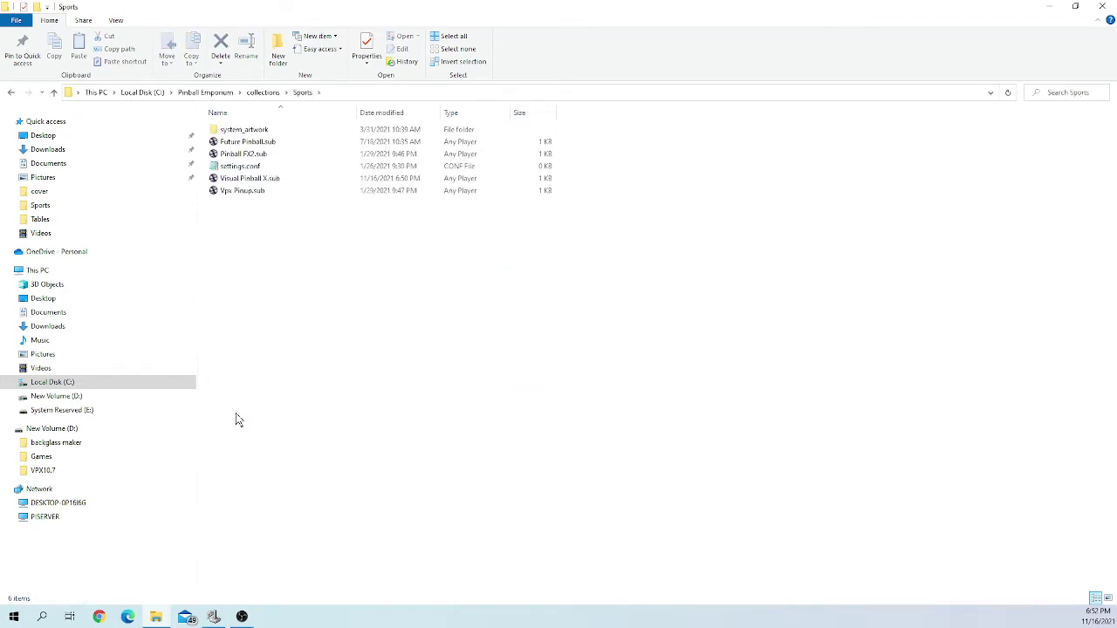
click(238, 183)
right_click(238, 184)
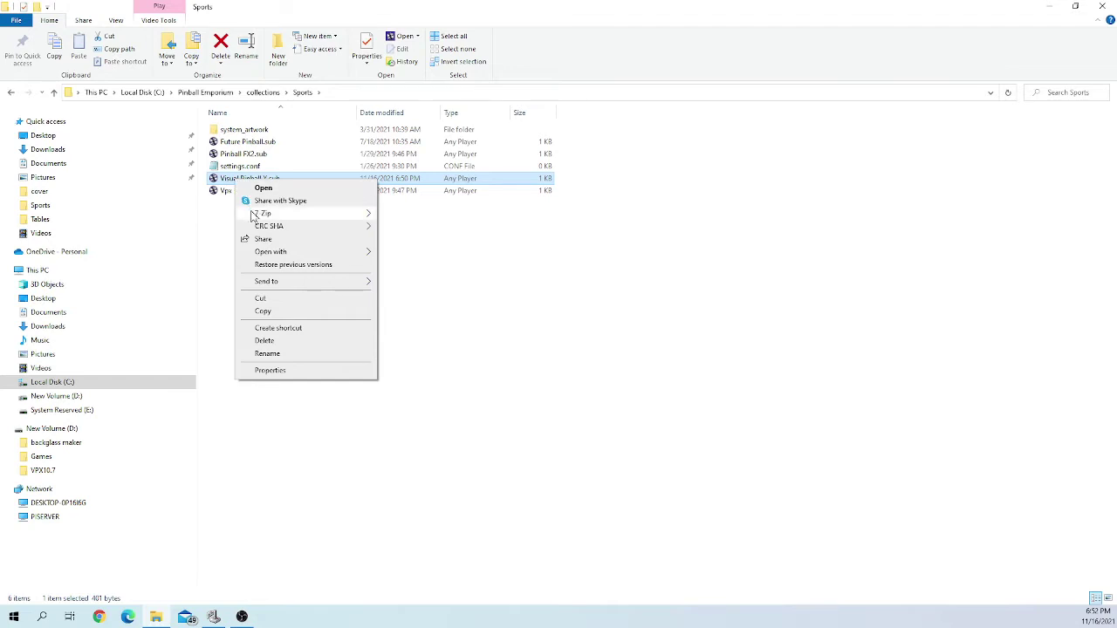
mouse_move(279, 255)
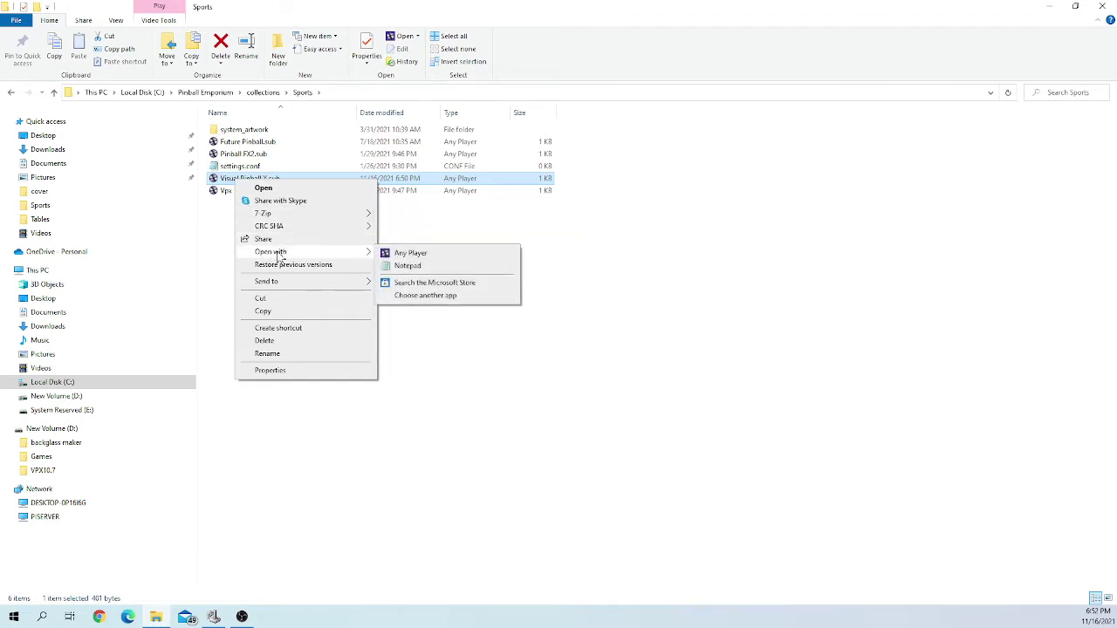
click(407, 266)
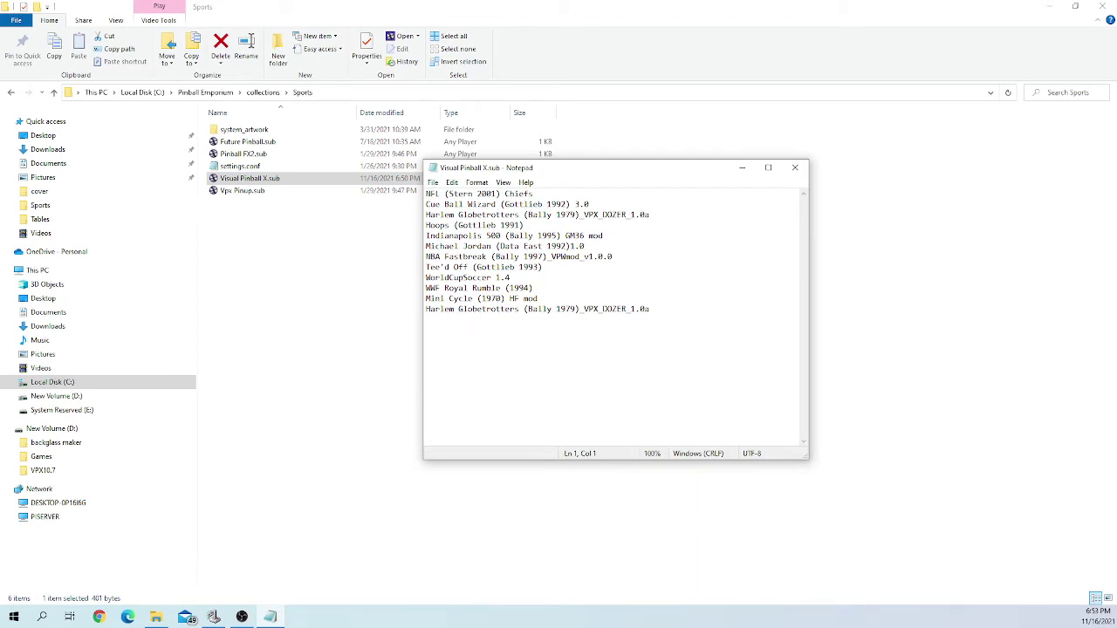
Step: Maximize Notepad, delete the Mini Cycle line and its blank line, then save and close
click(768, 169)
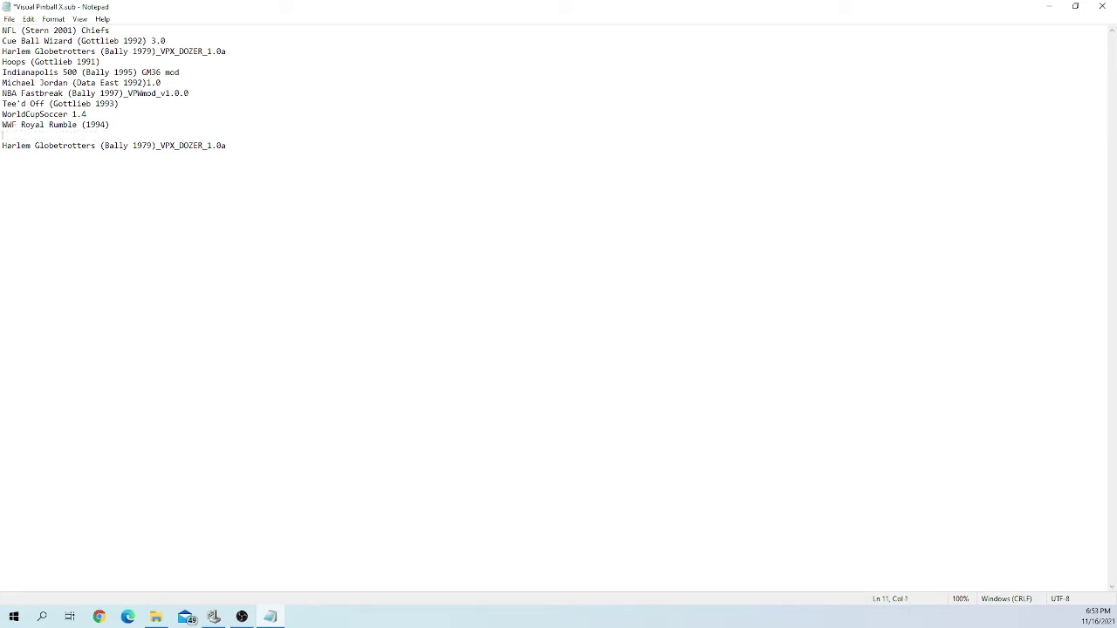
key(BackSpace)
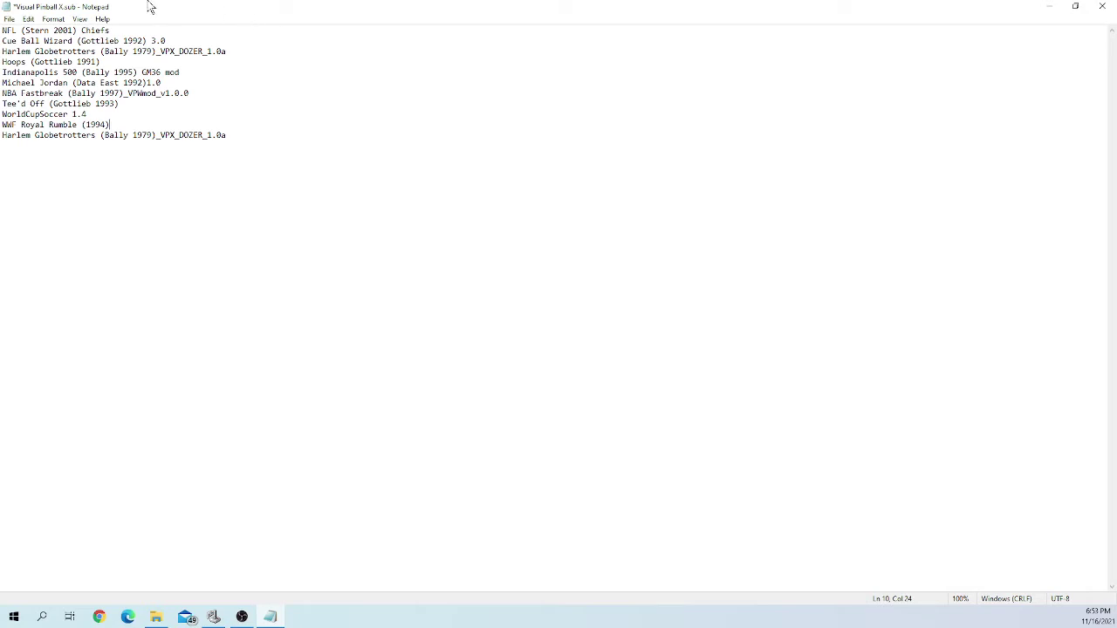
click(11, 19)
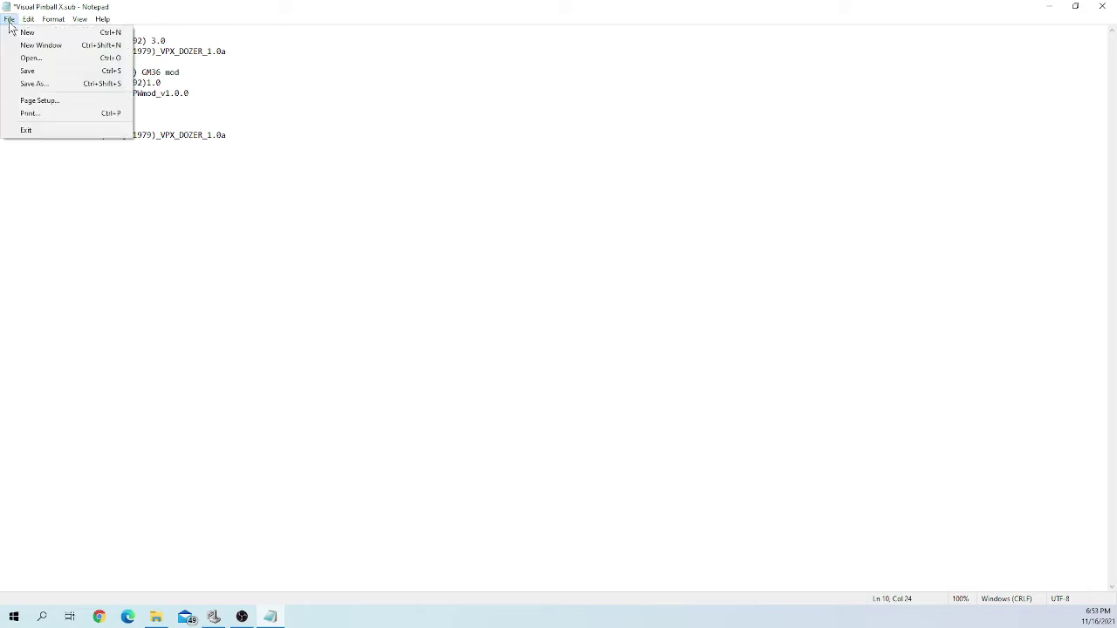
click(26, 71)
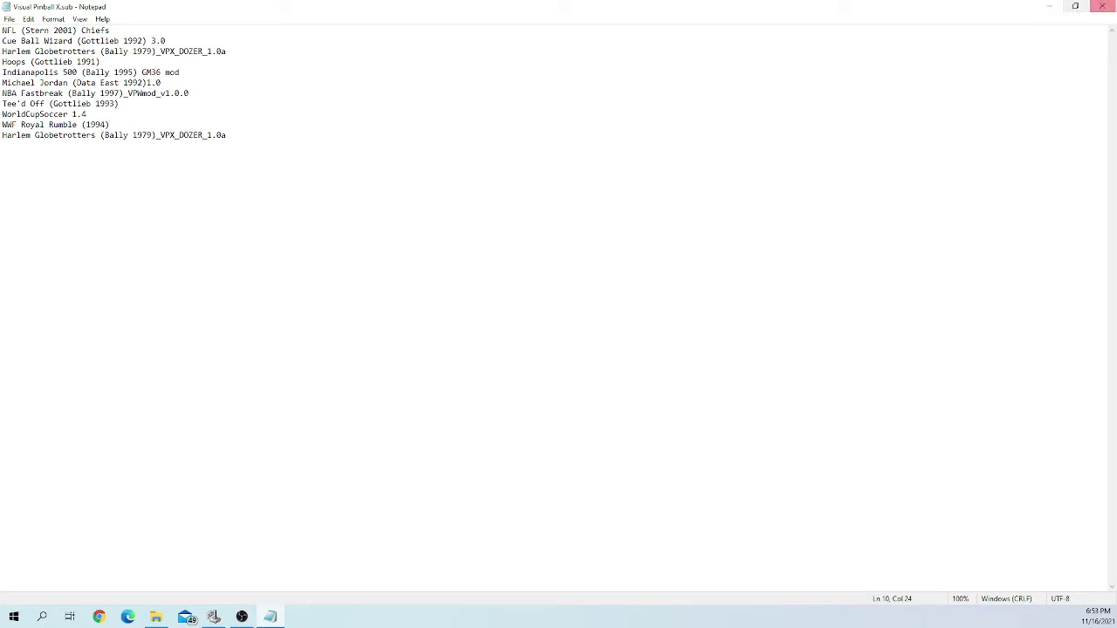
click(1102, 7)
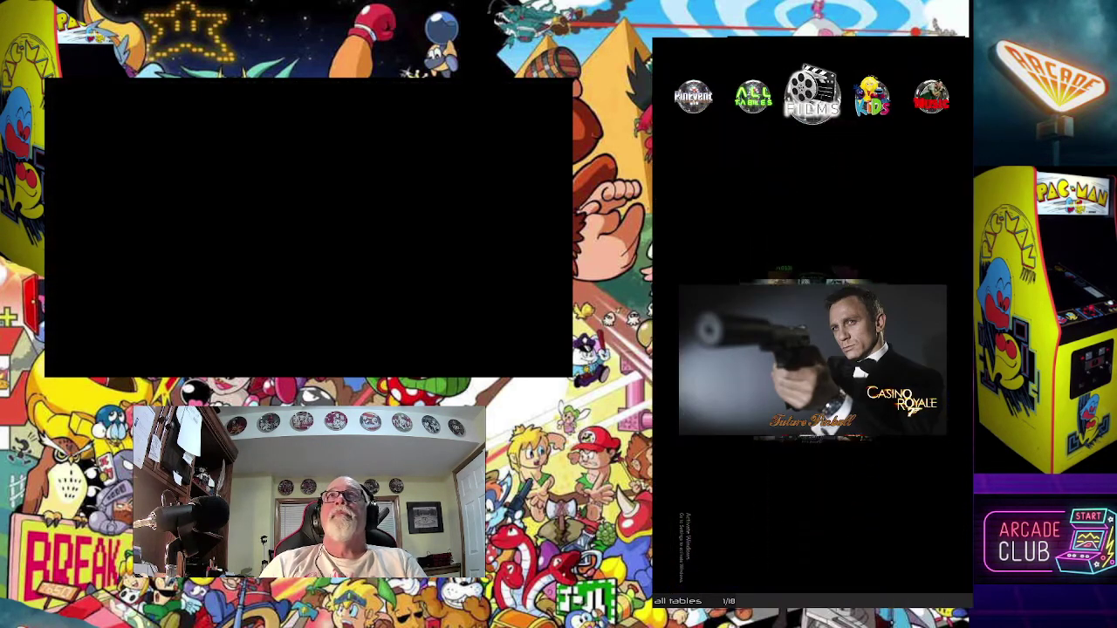
key(Control_R)
key(Control_R)
key(Control_R)
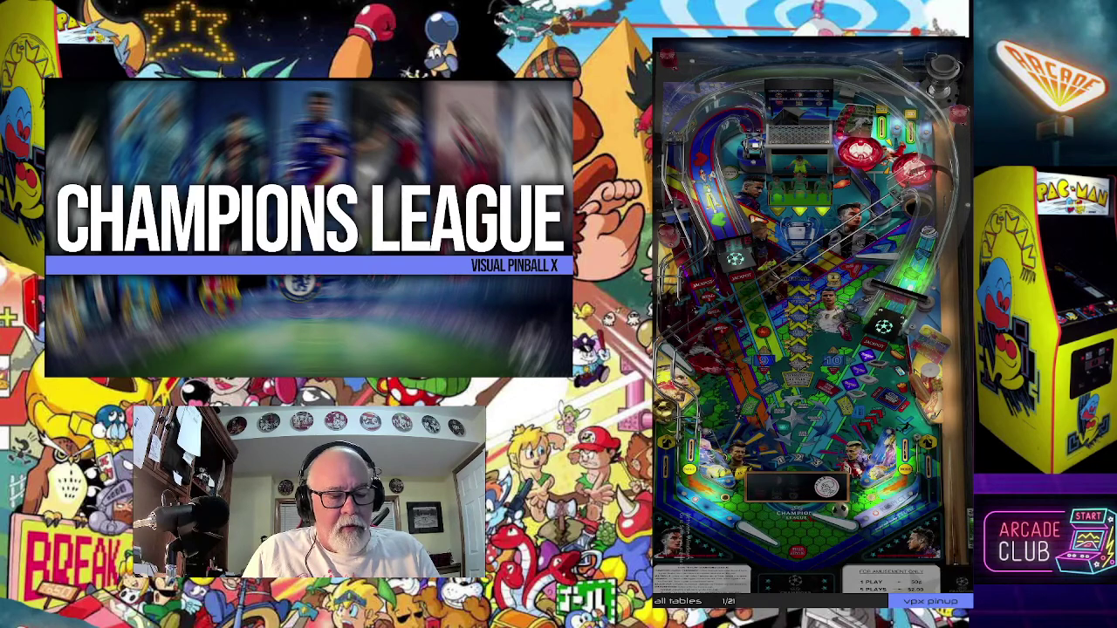
Step: Bring up the playlist wheel and step across to centre the Sports playlist
key(Control_R)
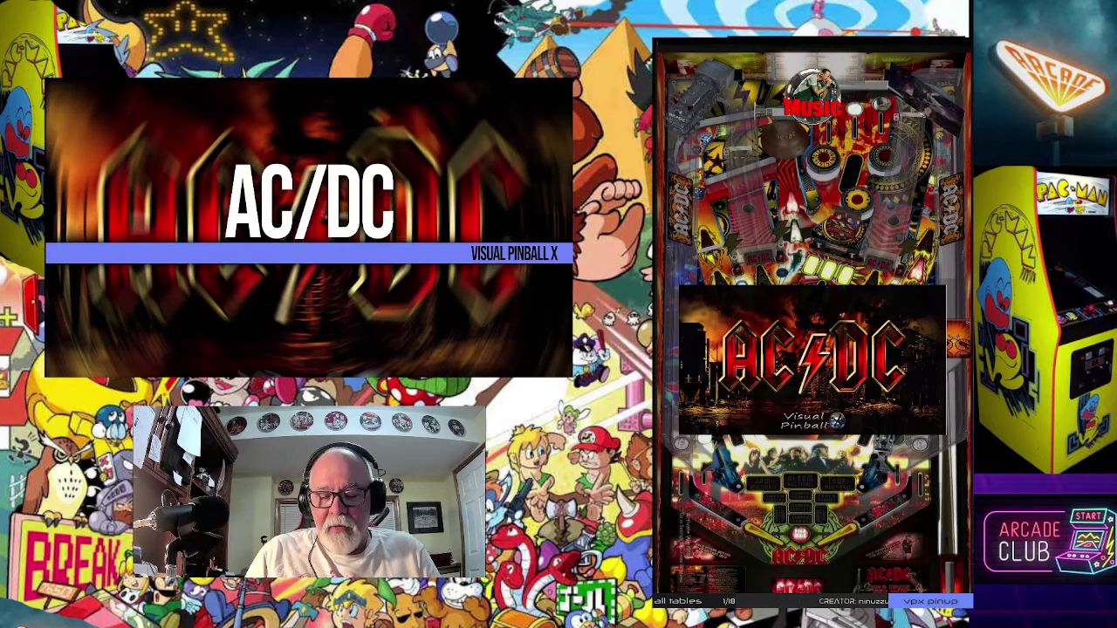
key(Right)
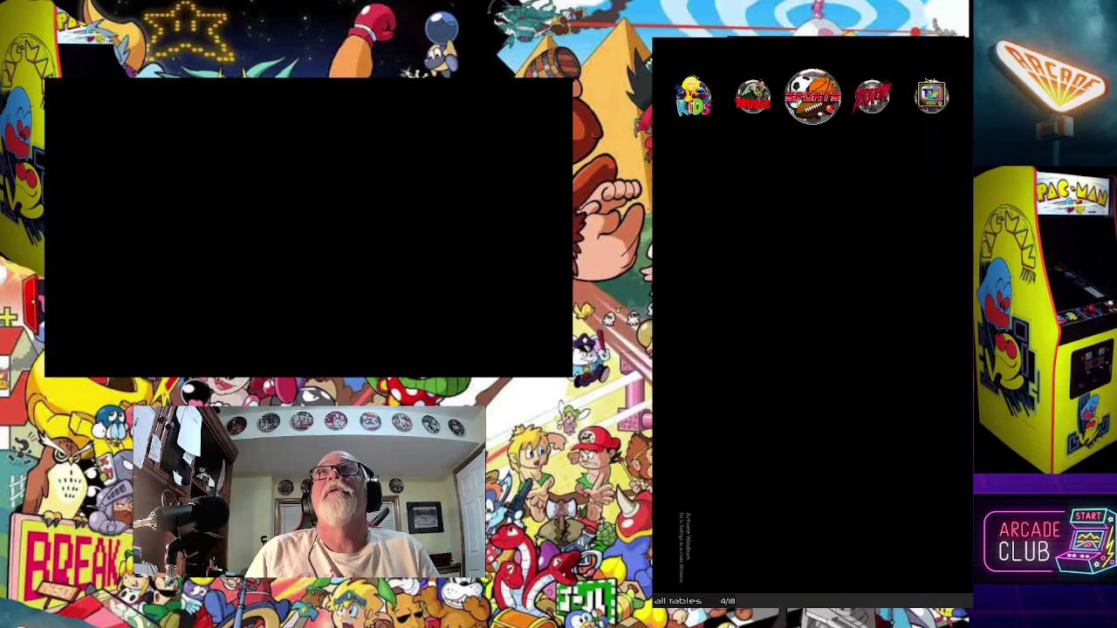
Step: Open the Sports playlist and browse forward to the Harlem Globetrotters table
key(Return)
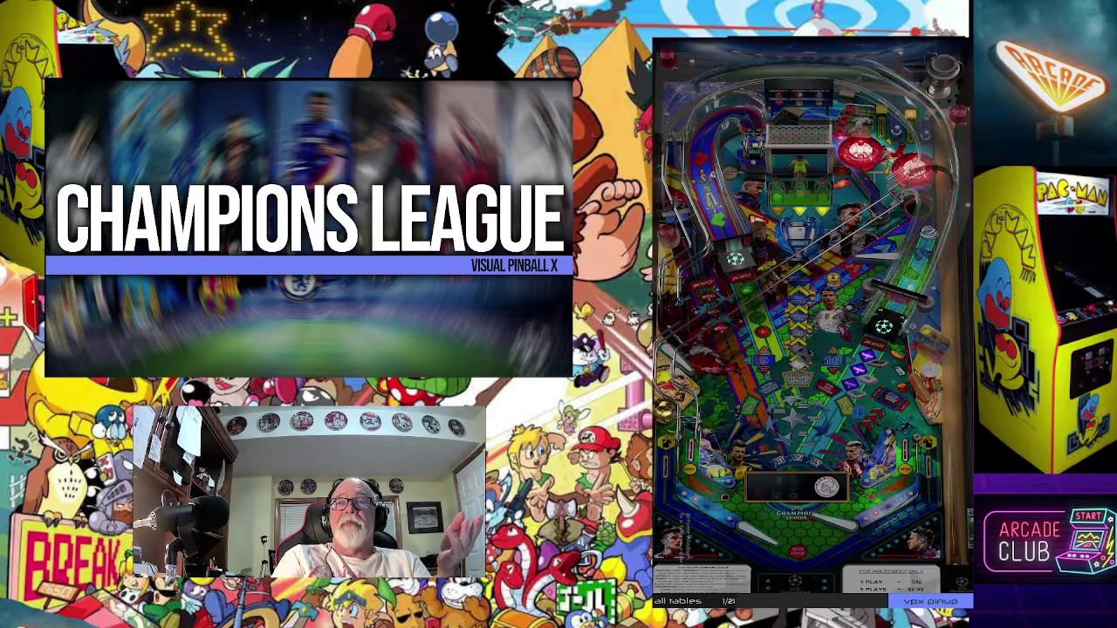
key(Right)
key(Right)
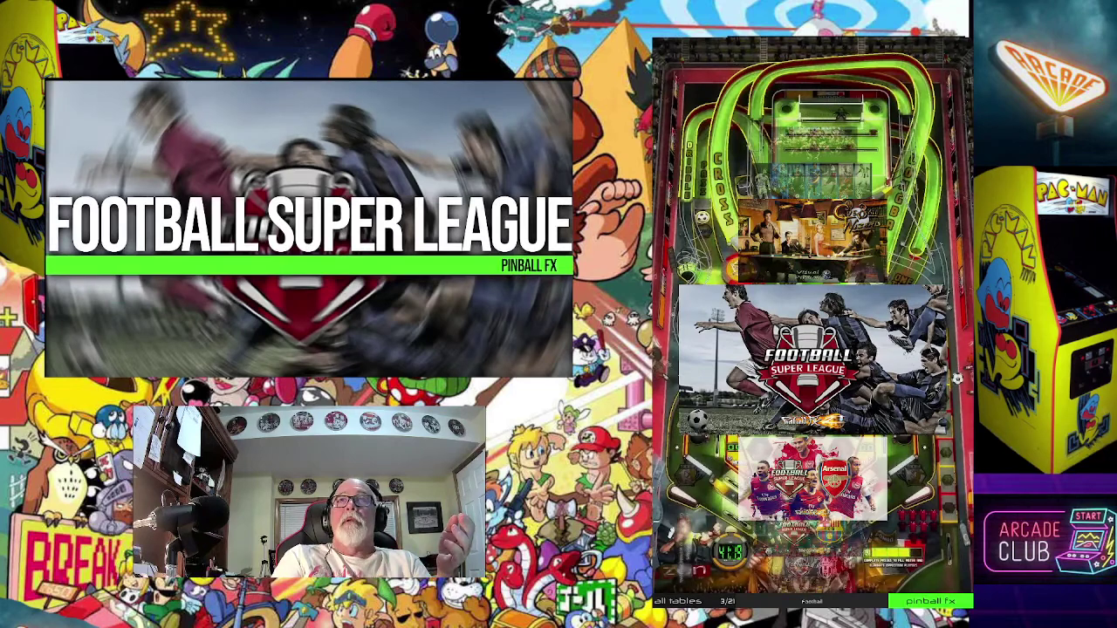
key(Right)
key(Right)
key(Right)
key(Right)
key(Right)
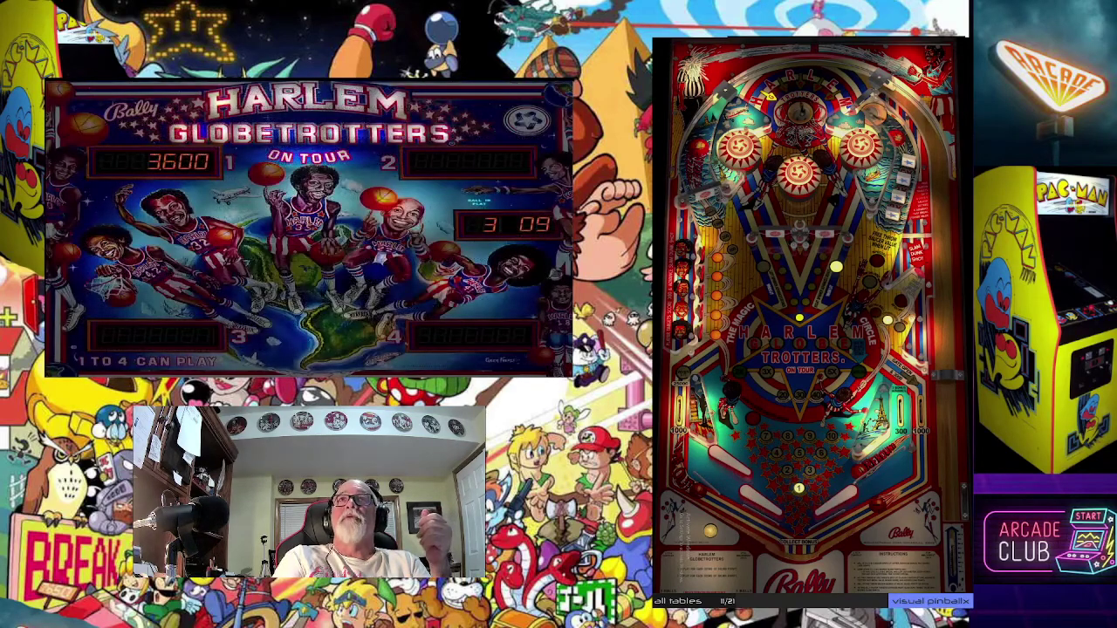
Step: Browse on to NBA Fastbreak and Strikes and Spares, back to Hoops, then exit to the desktop
key(Right)
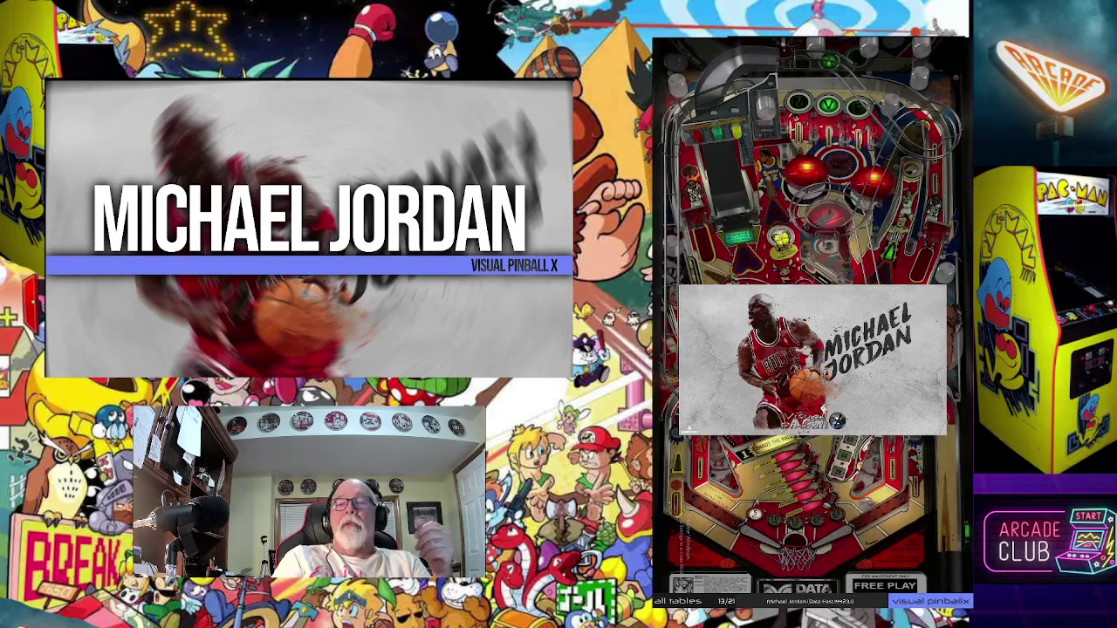
key(Right)
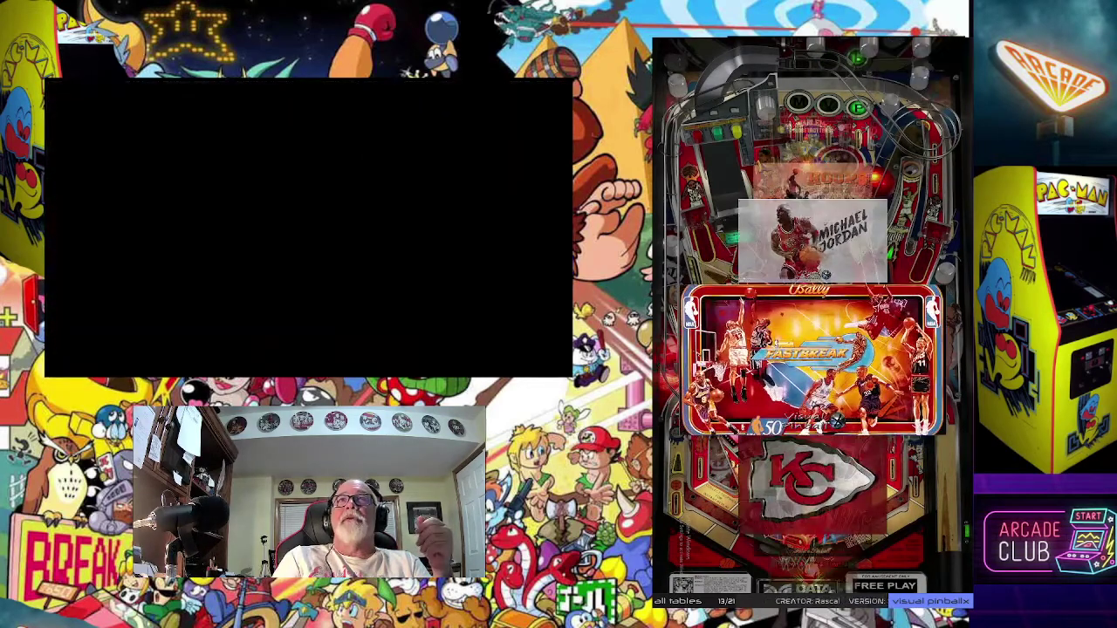
key(Right)
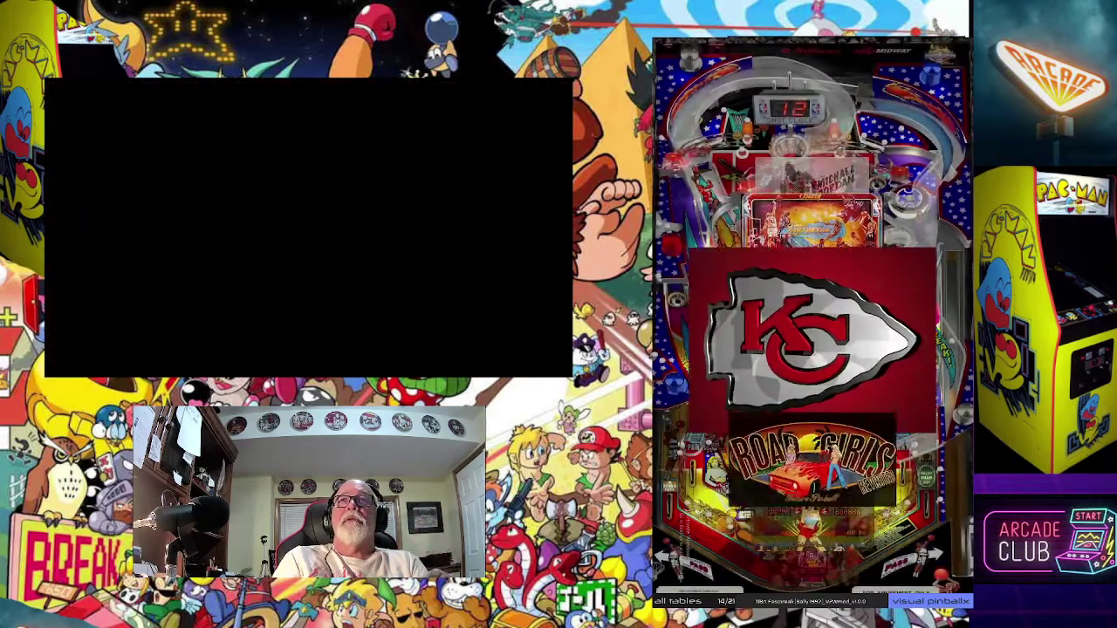
key(Right)
key(Right)
key(Right)
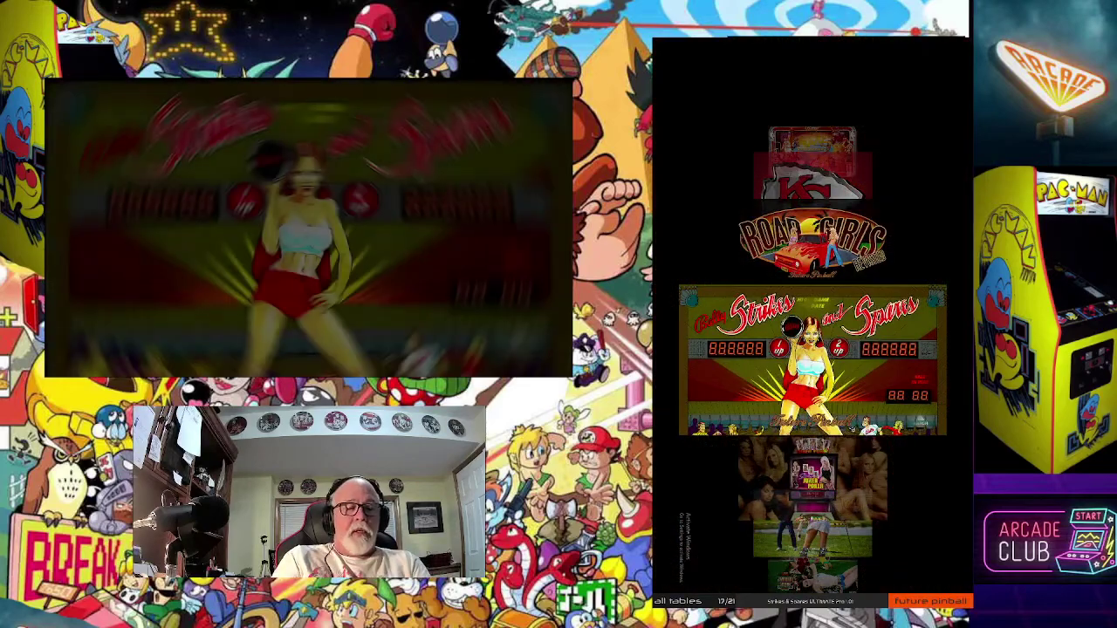
key(Left)
key(Left)
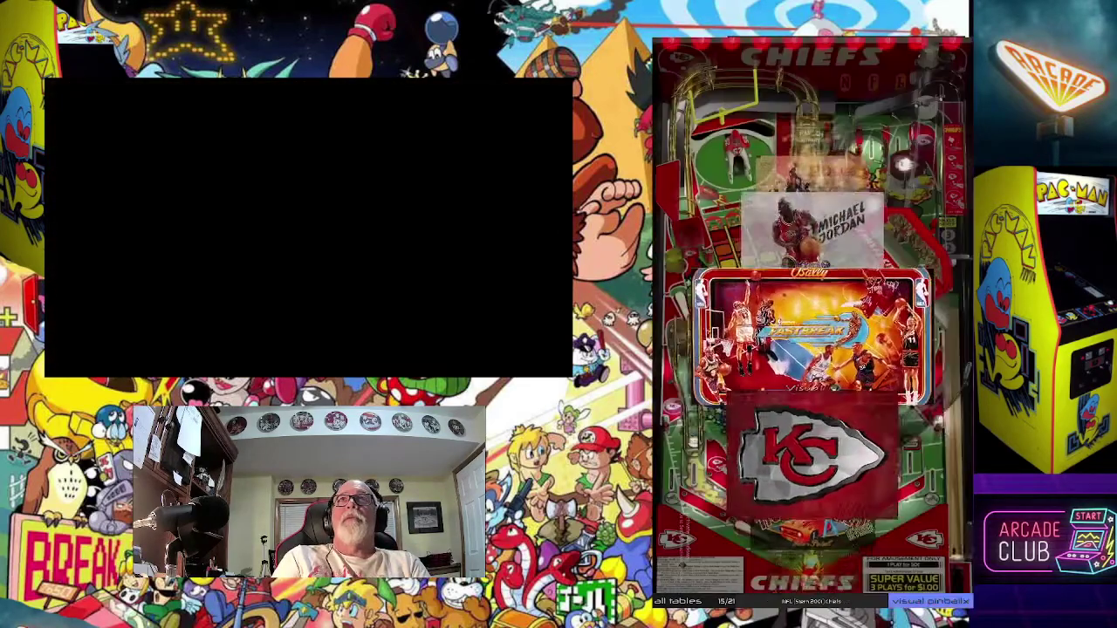
key(Left)
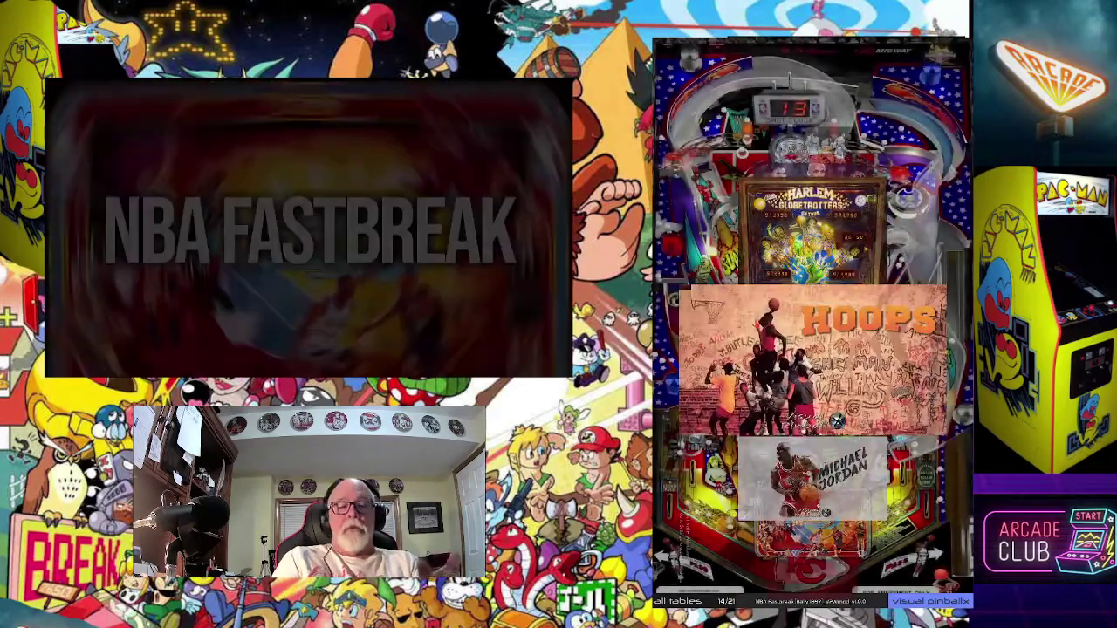
key(Left)
key(Left)
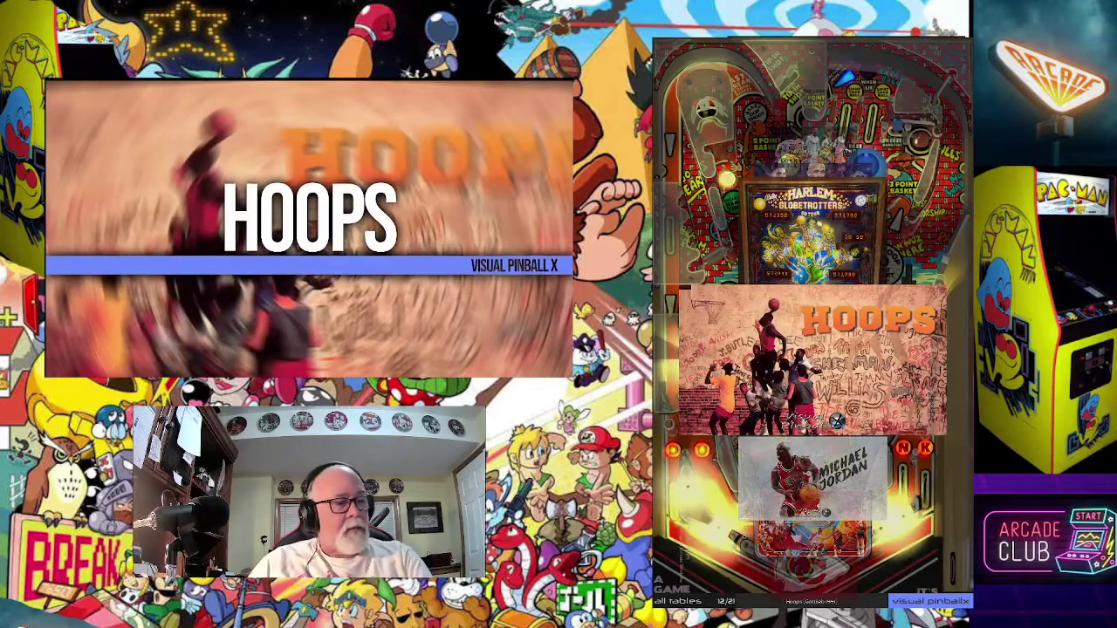
key(Return)
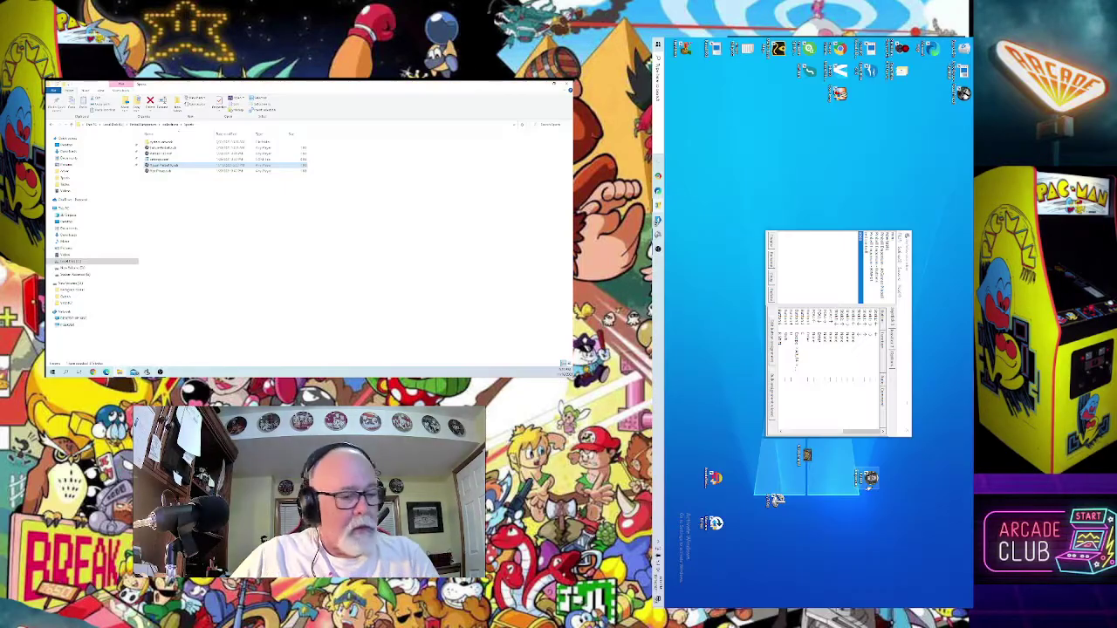